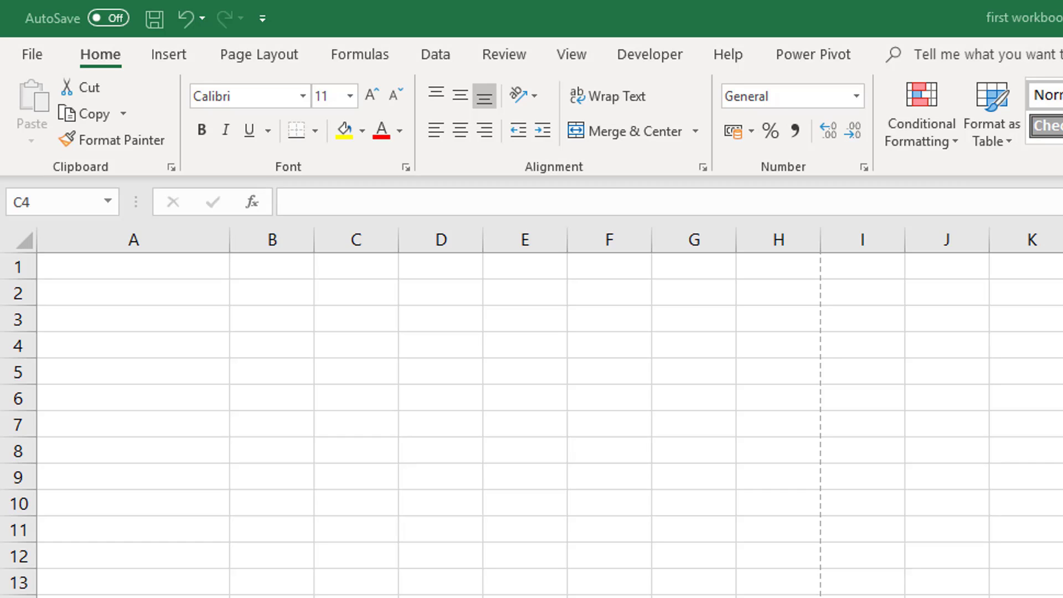
# Enter 'Name' in A1, a first name in A2, 10 in A3 and 10:10 in A4
pyautogui.click(120, 266)
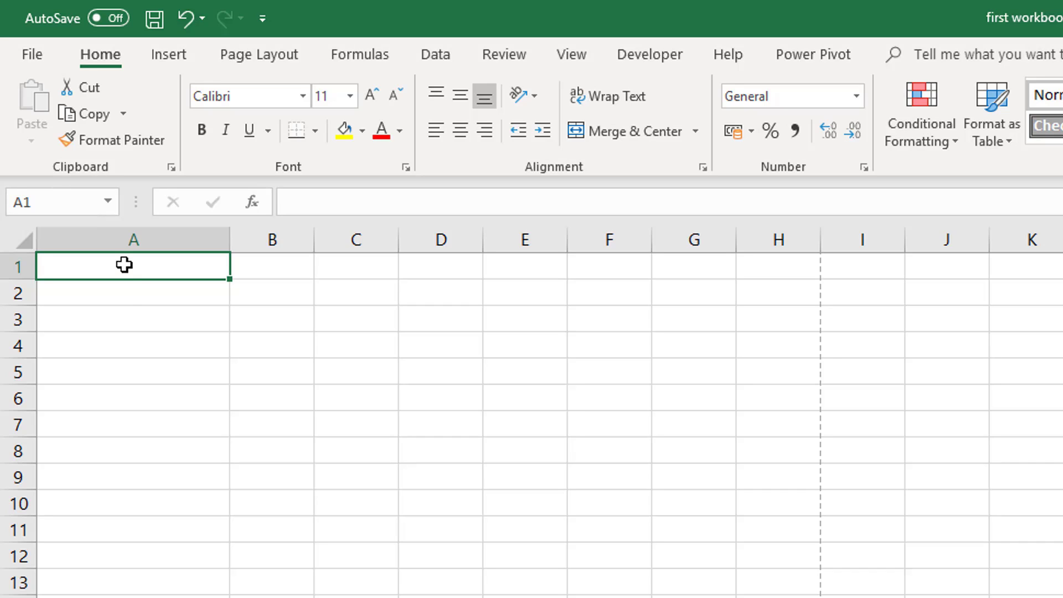
pyautogui.write('Name')
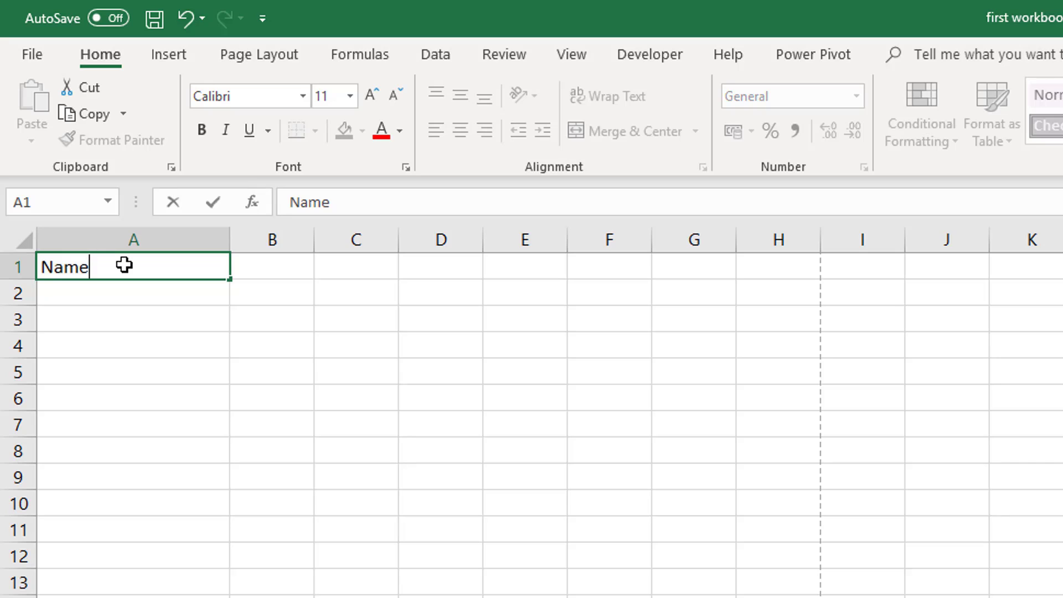
pyautogui.press('Return')
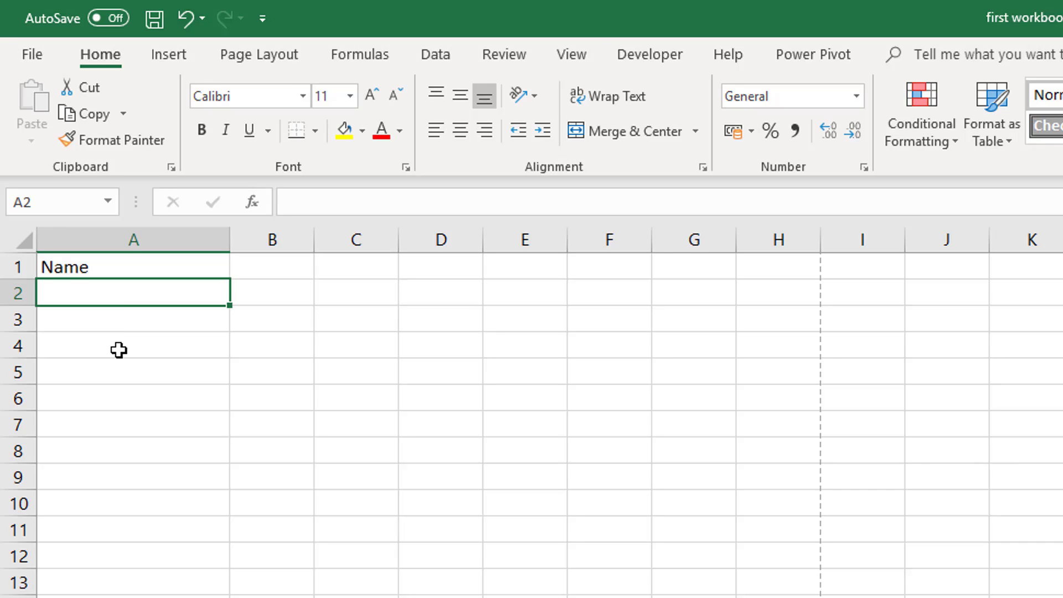
pyautogui.write('paula')
pyautogui.press('Return')
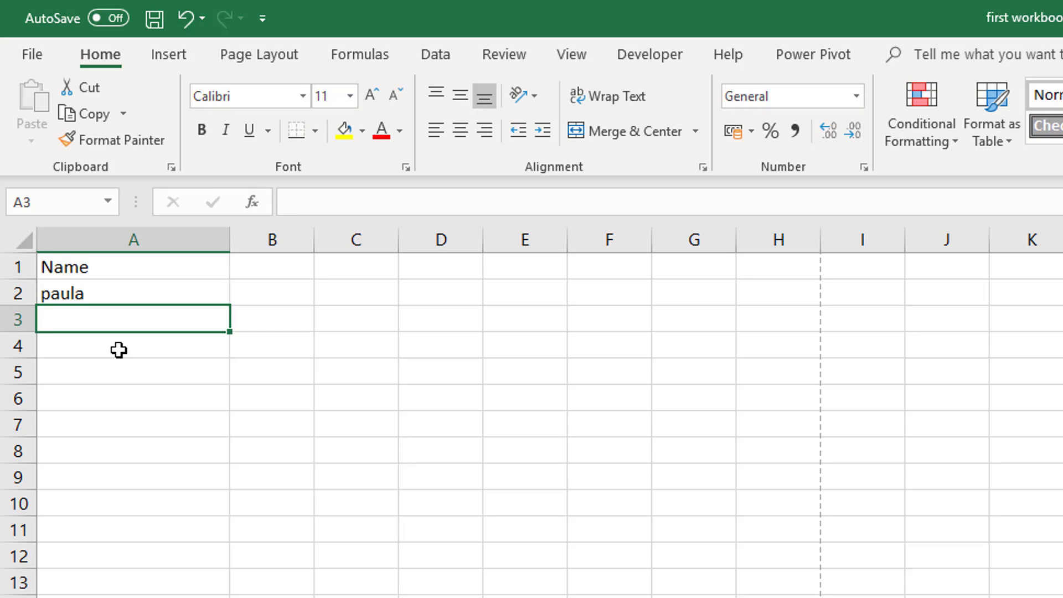
pyautogui.write('10')
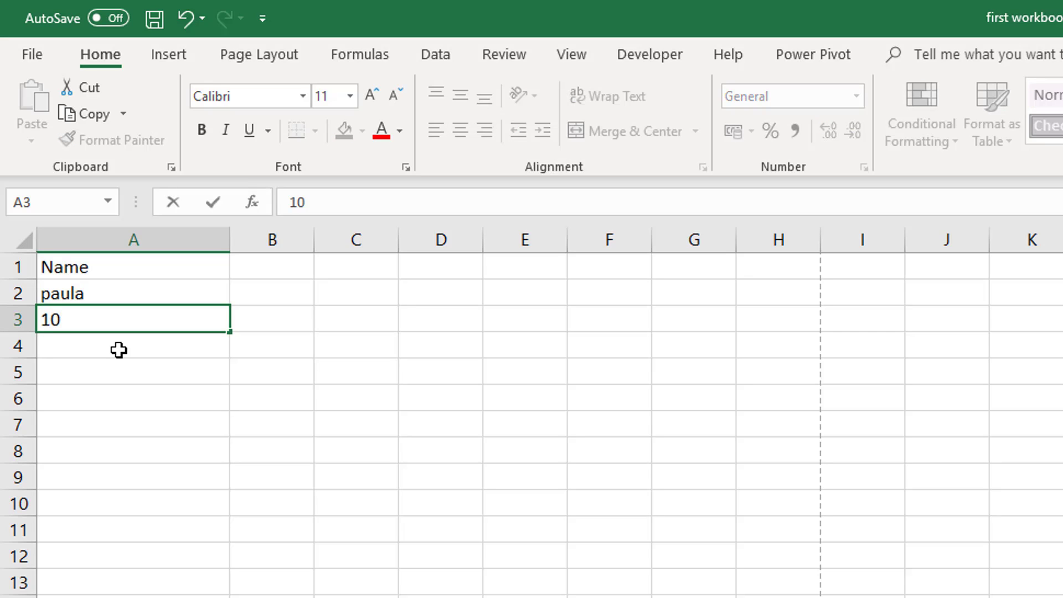
pyautogui.press('Return')
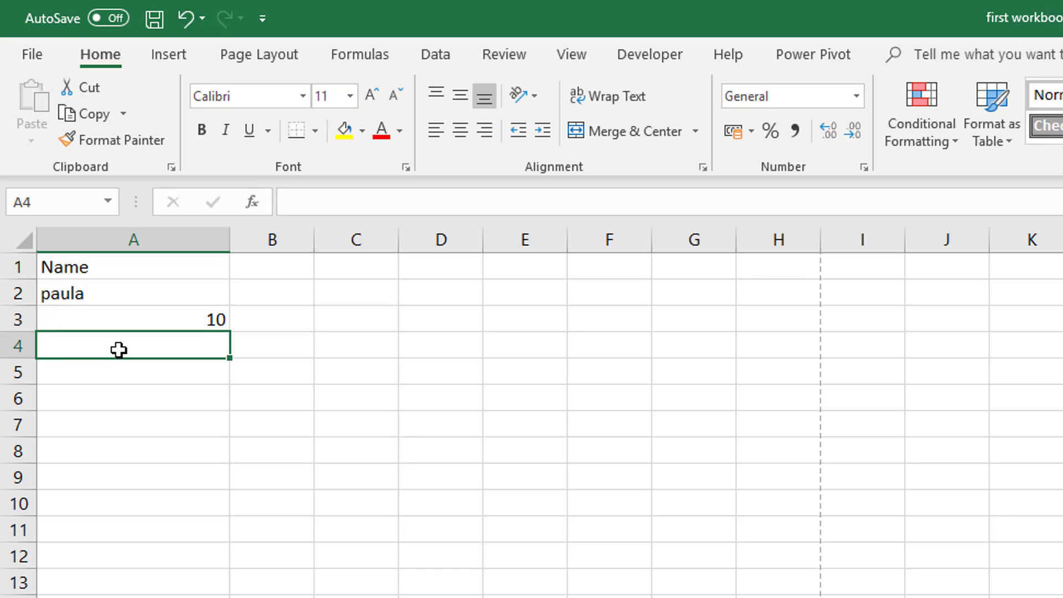
pyautogui.write('10:10')
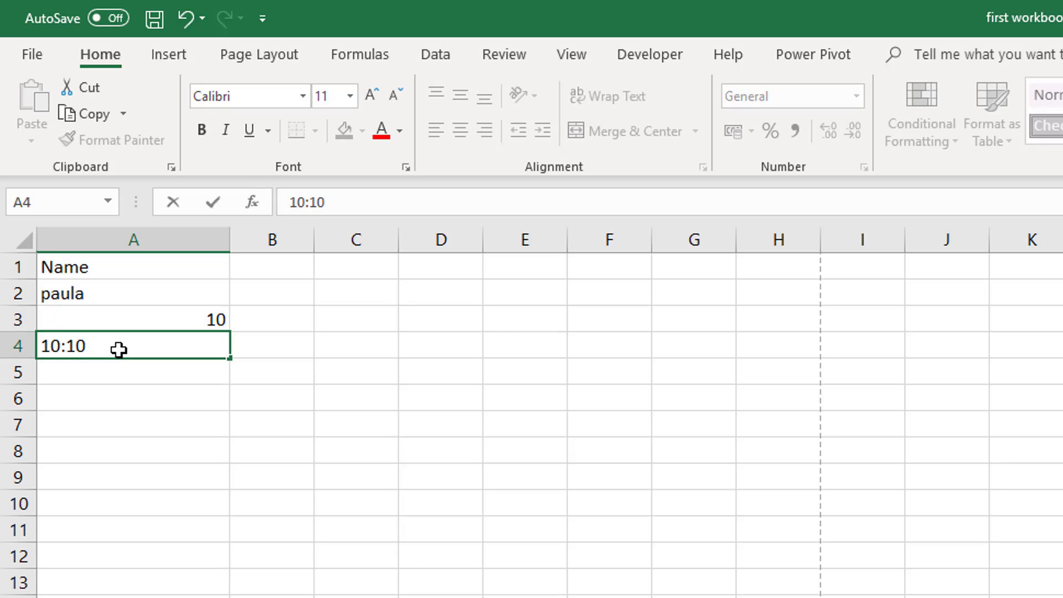
pyautogui.press('Return')
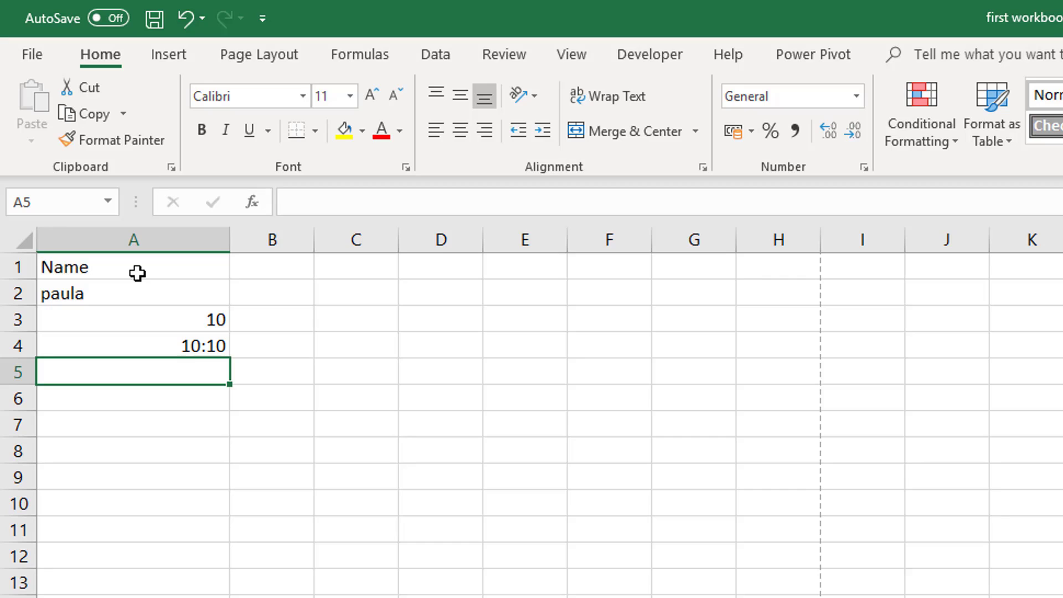
# Correct the time in A4 from 10:10 to 10:11
pyautogui.click(109, 347)
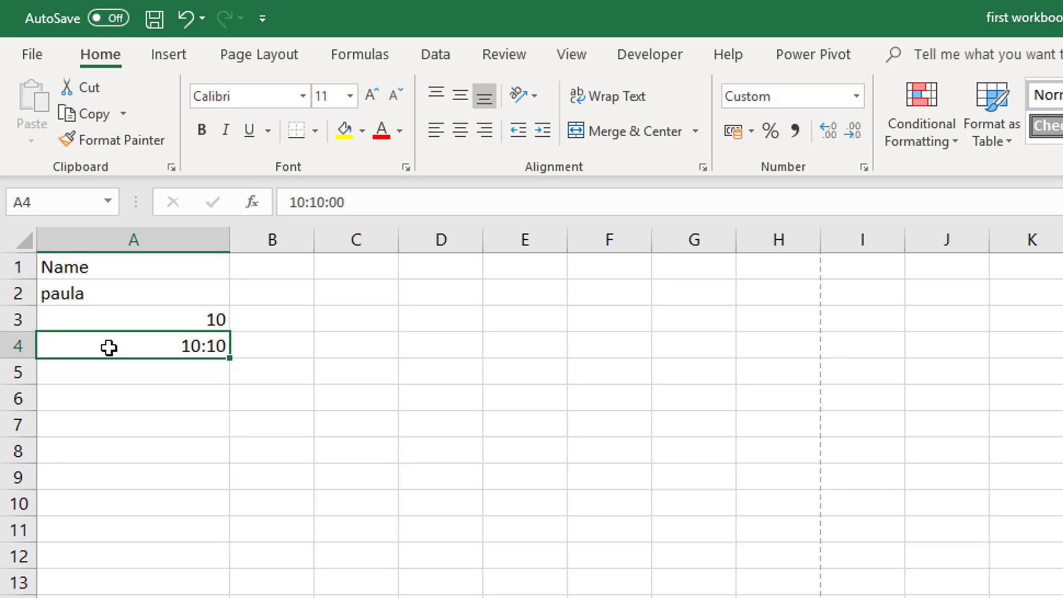
pyautogui.press('F2')
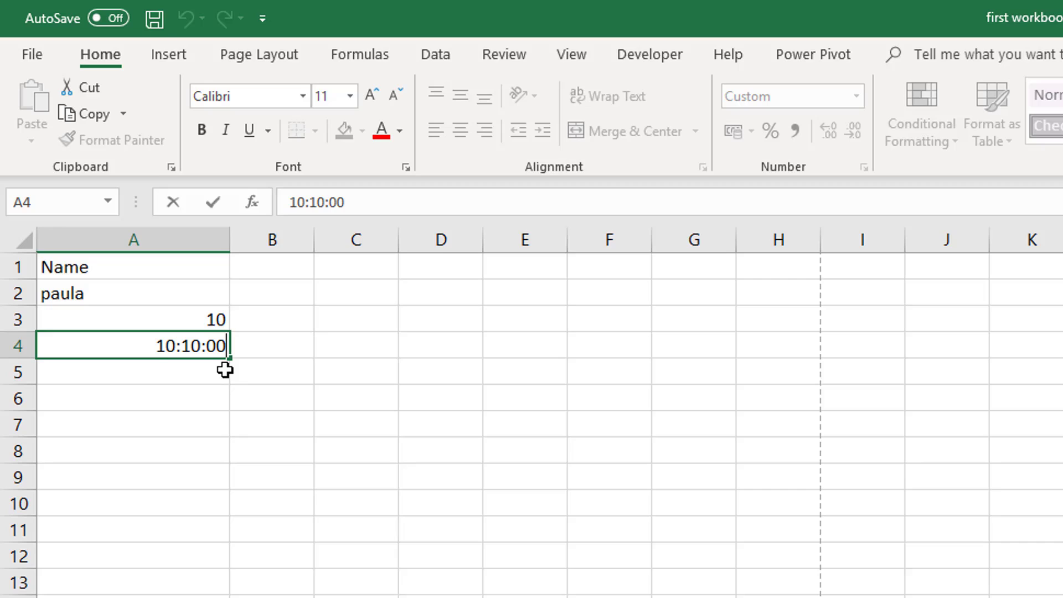
pyautogui.press('BackSpace')
pyautogui.press('BackSpace')
pyautogui.press('BackSpace')
pyautogui.press('BackSpace')
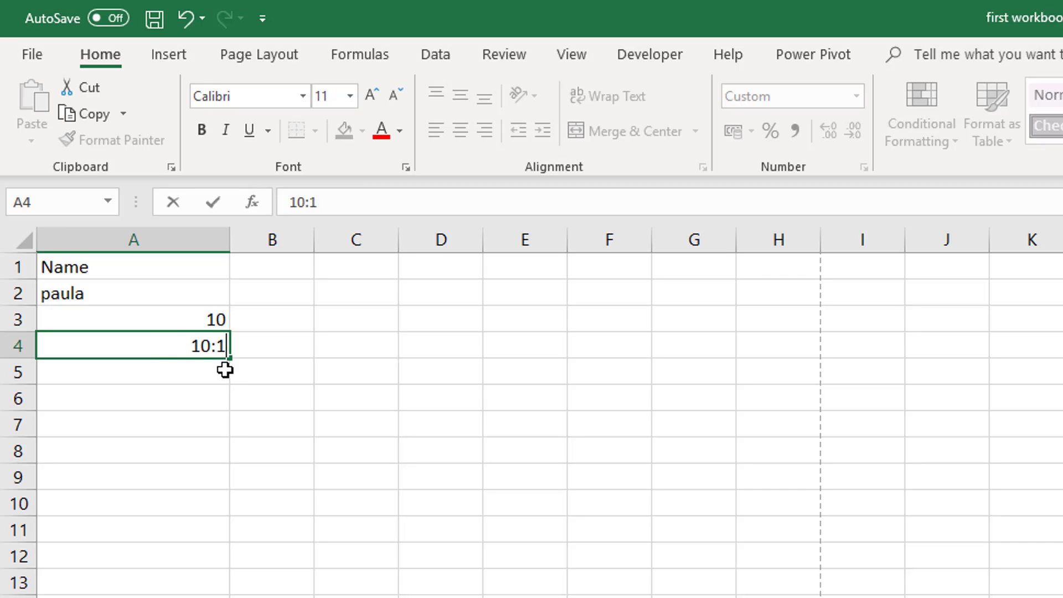
pyautogui.write('1')
pyautogui.press('Return')
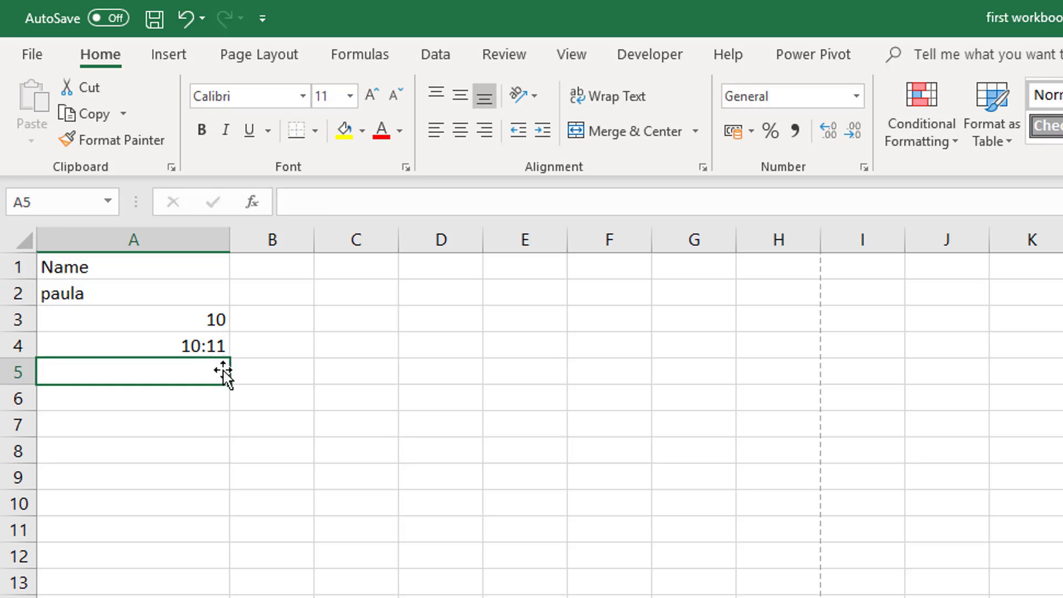
# Clear the contents of cells A2 through A4
pyautogui.click(78, 346)
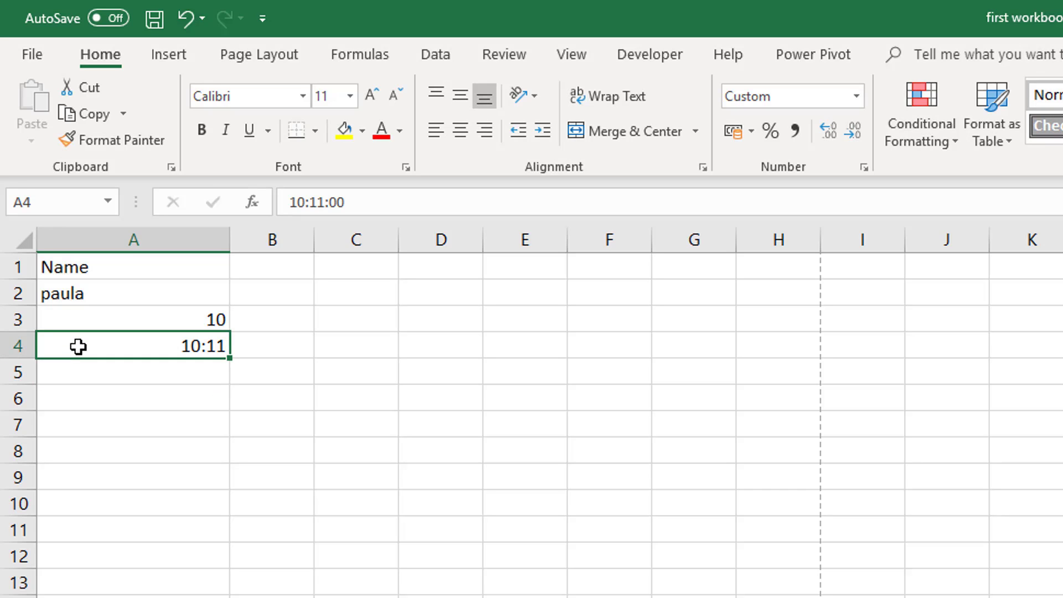
pyautogui.moveTo(99, 288); pyautogui.dragTo(89, 344)
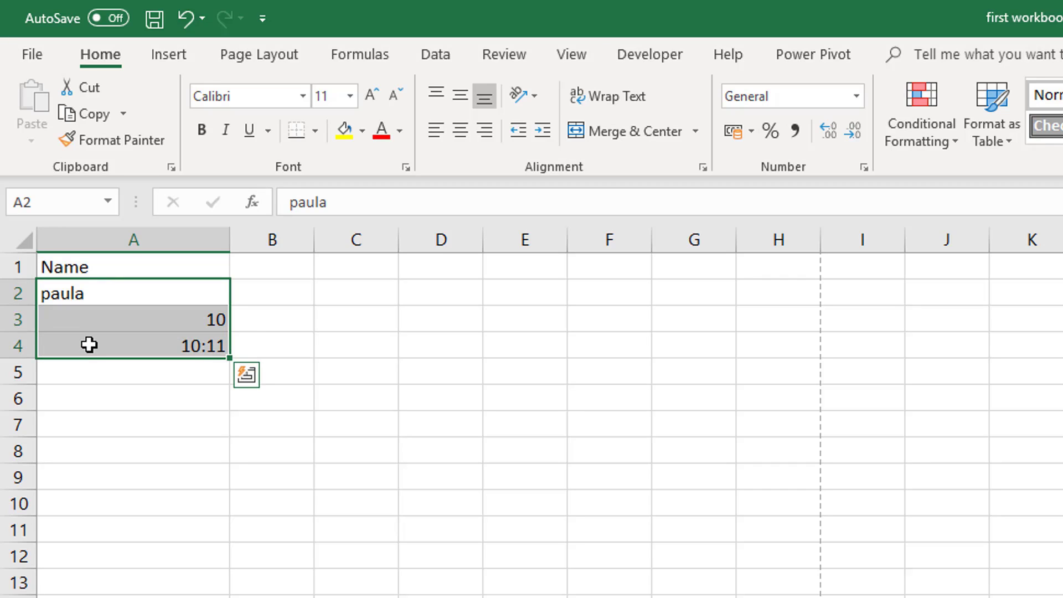
pyautogui.press('Delete')
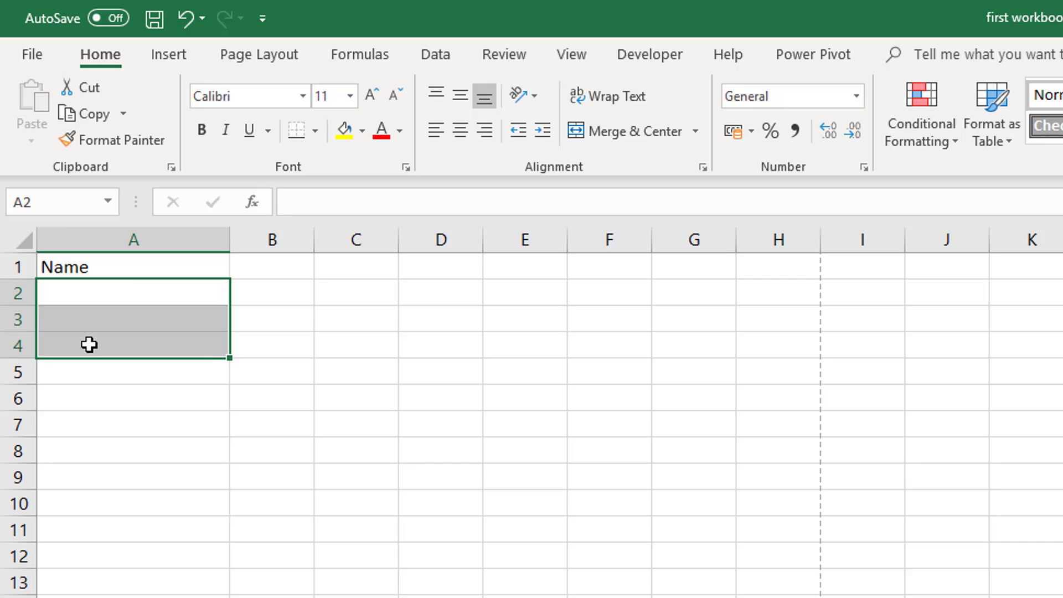
# Replace A1's Name header with 10 and enter 5 in B1 via the formula bar
pyautogui.click(123, 271)
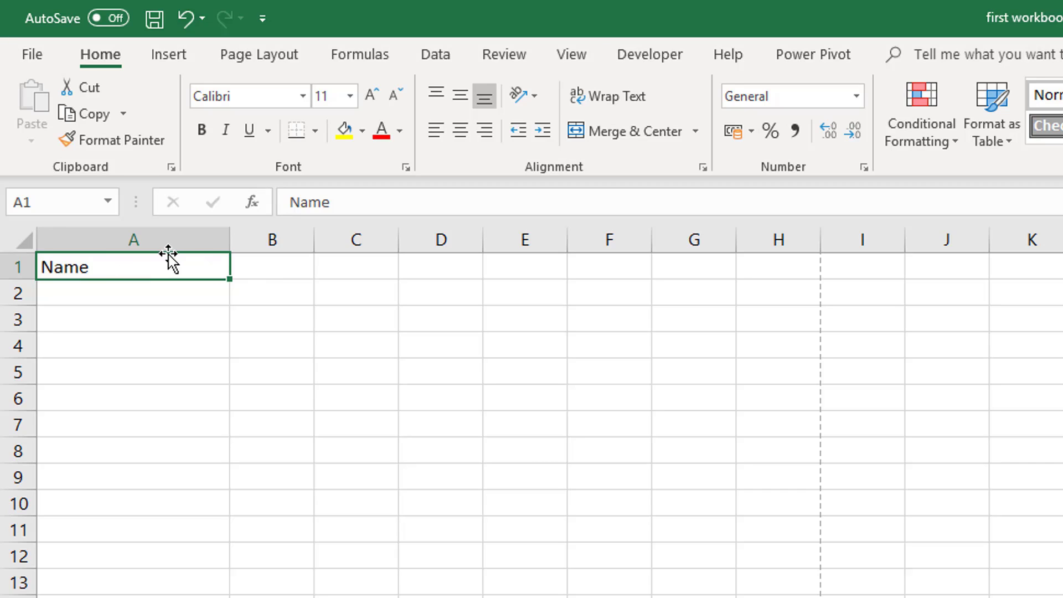
pyautogui.press('Delete')
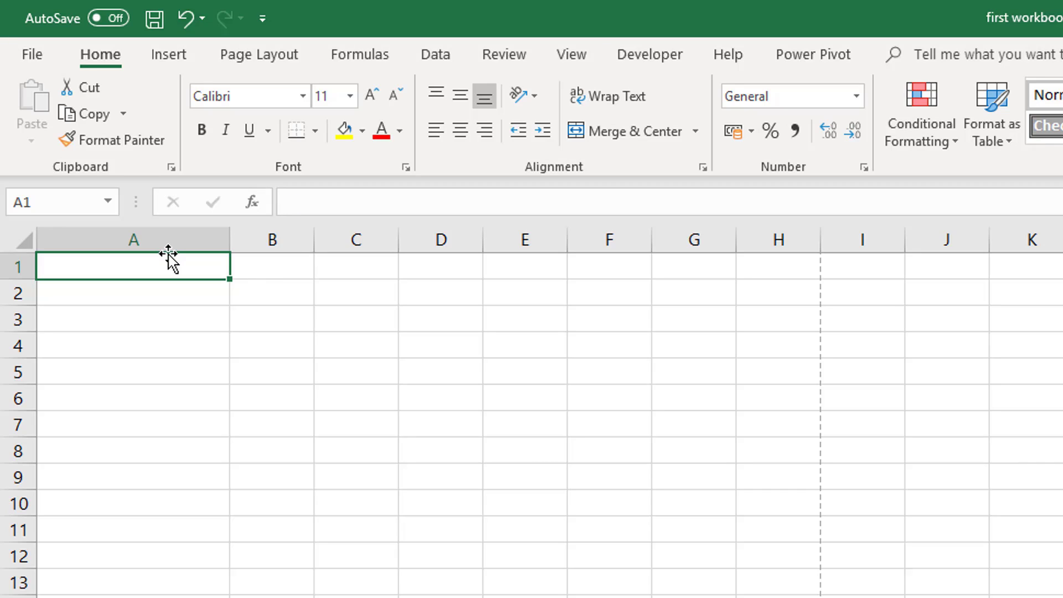
pyautogui.click(335, 198)
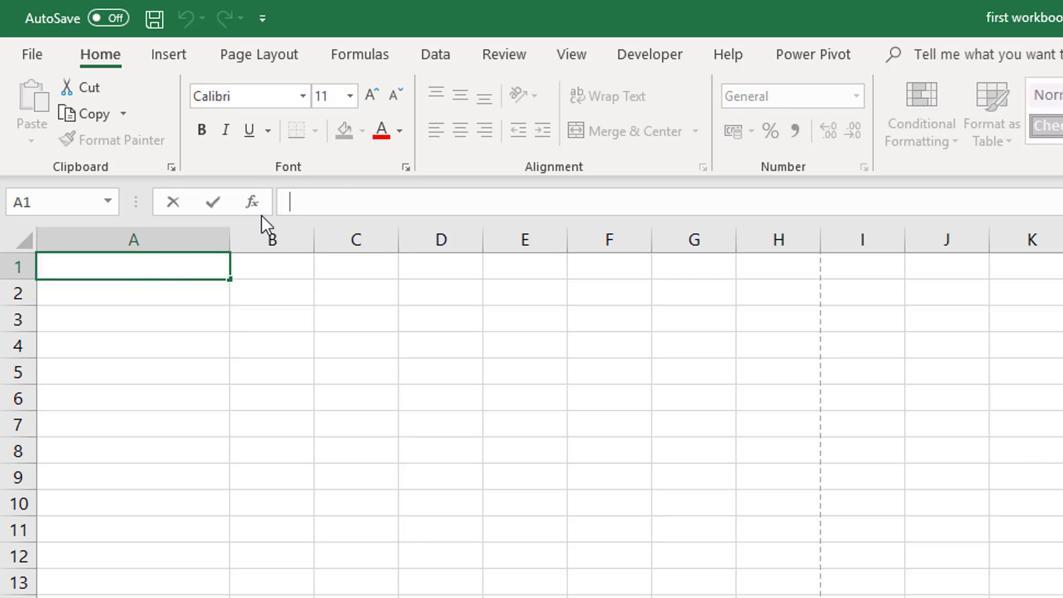
pyautogui.write('10')
pyautogui.press('Return')
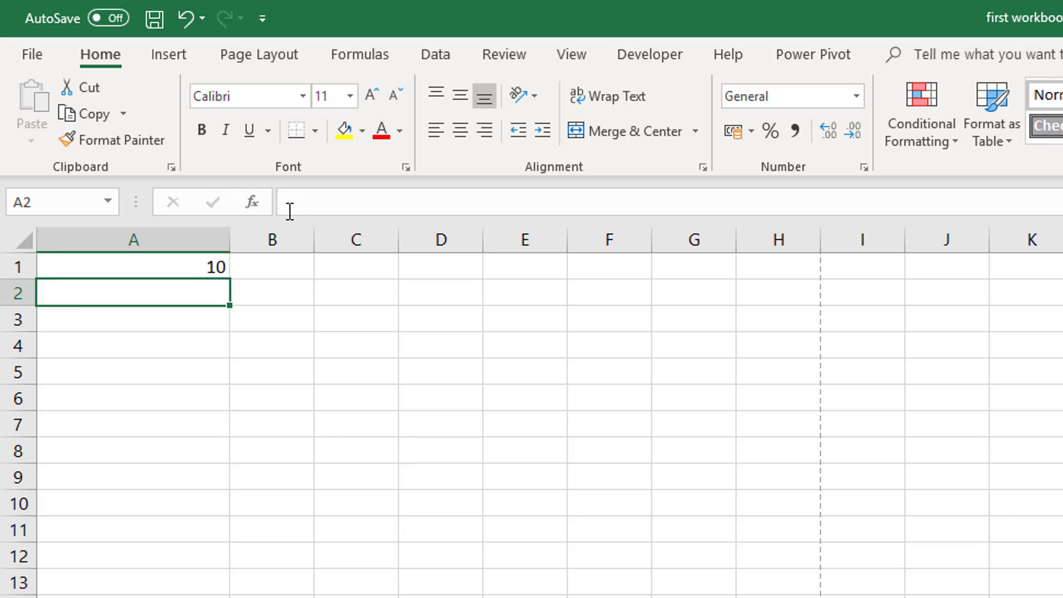
pyautogui.click(280, 263)
pyautogui.click(323, 200)
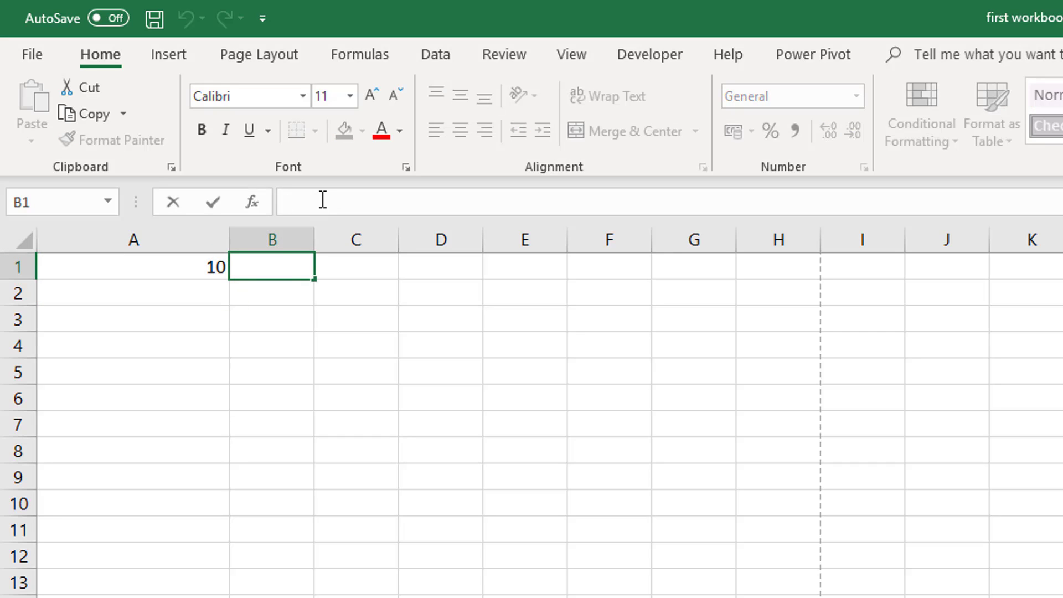
pyautogui.write('5')
pyautogui.press('Return')
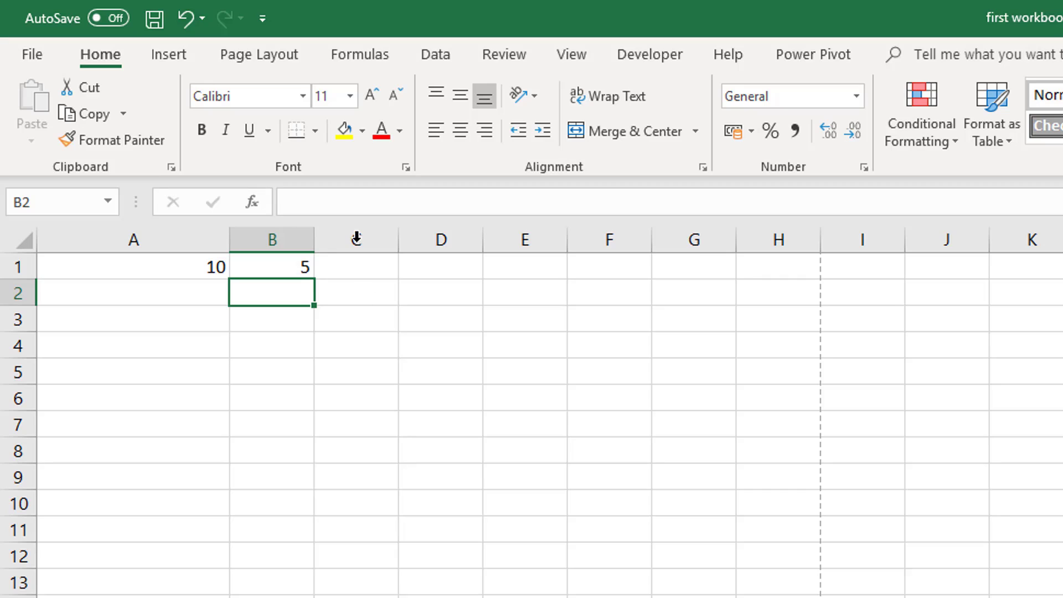
pyautogui.click(348, 266)
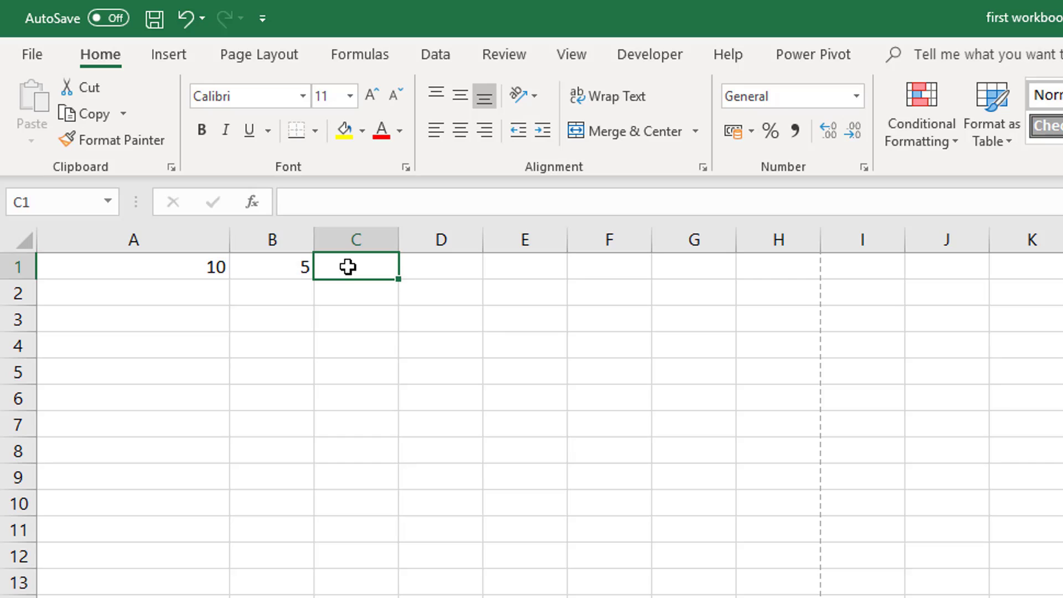
# Enter the formula =5+10 in C1 so it shows 15
pyautogui.click(330, 197)
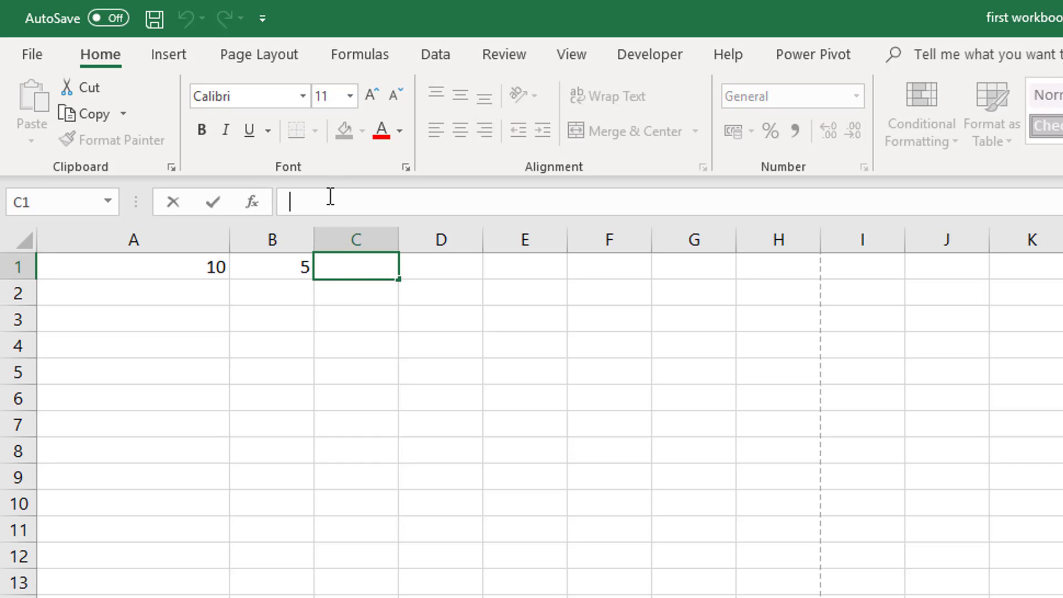
pyautogui.click(345, 264)
pyautogui.click(322, 198)
pyautogui.write('=')
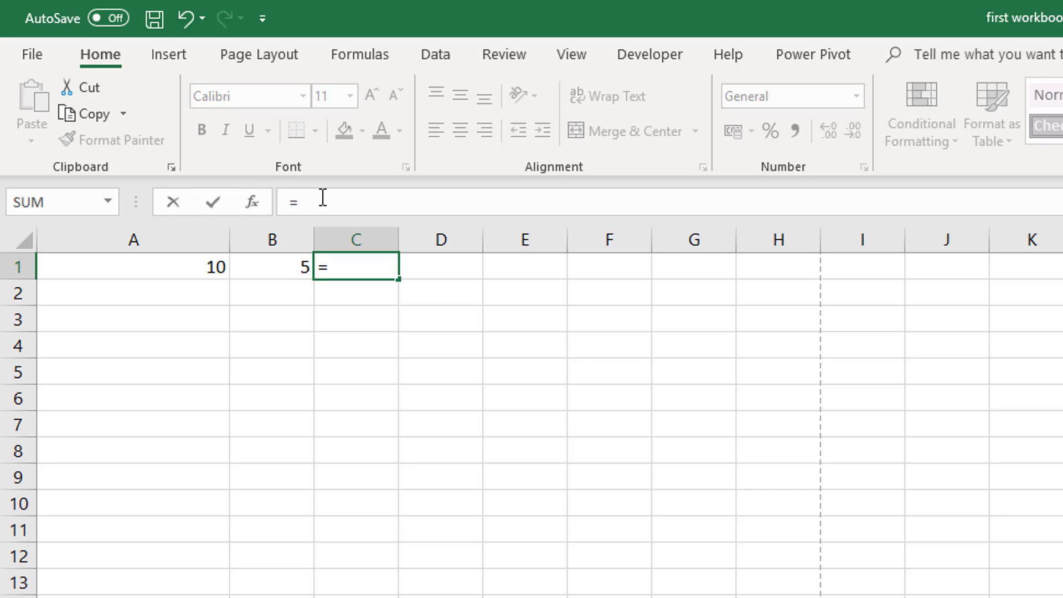
pyautogui.write('5+10')
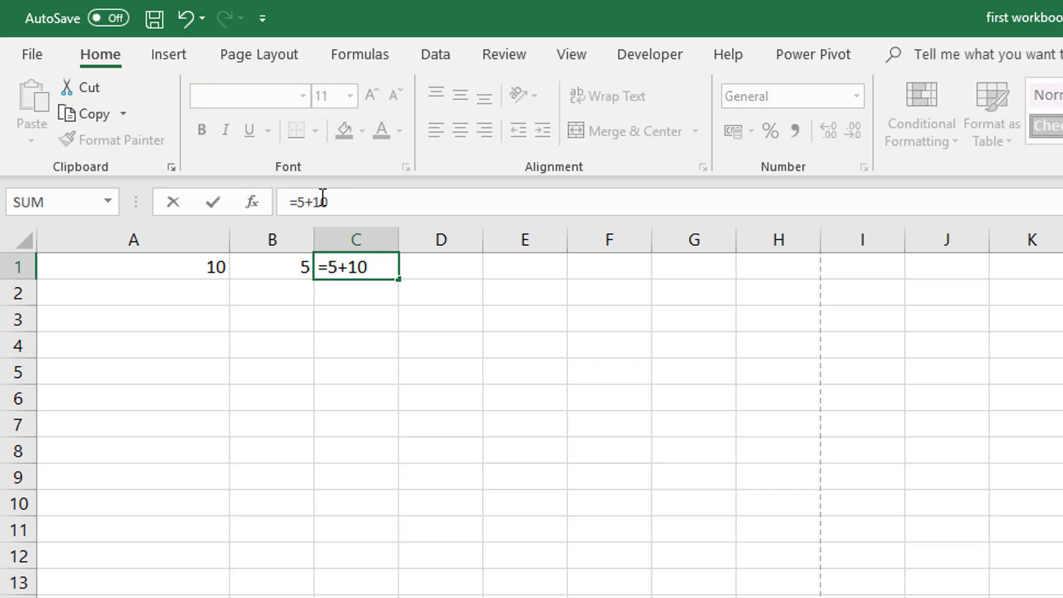
pyautogui.press('Return')
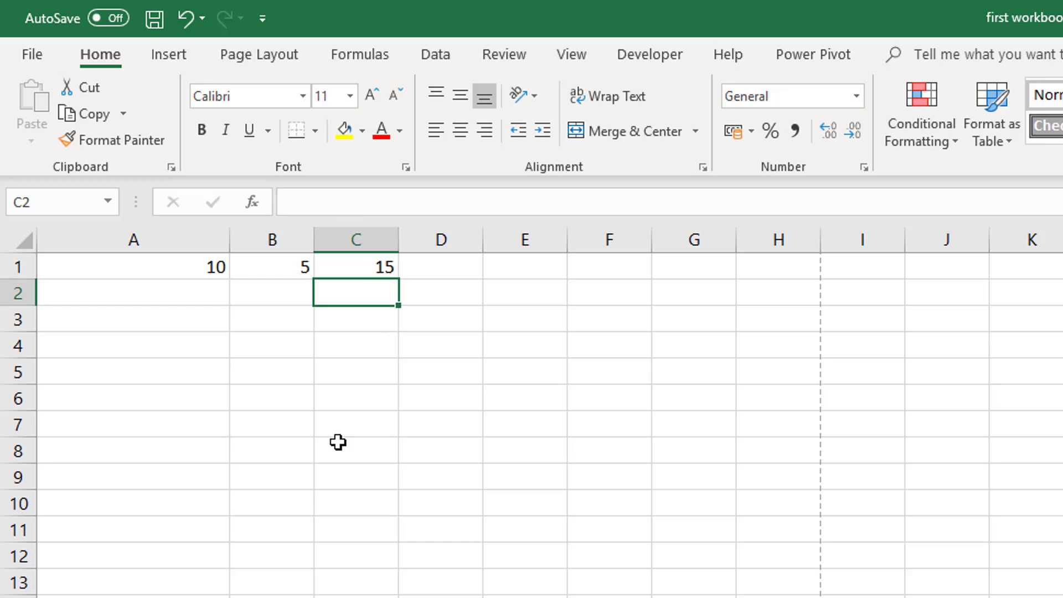
pyautogui.click(352, 256)
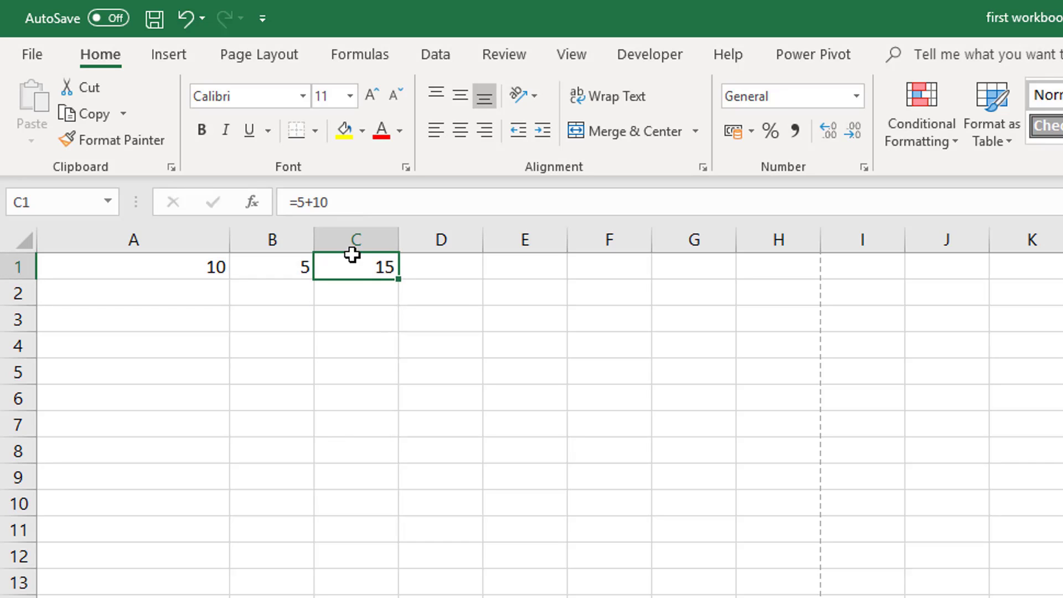
# Change C1's formula to the subtraction =5-10
pyautogui.click(317, 203)
pyautogui.press('BackSpace')
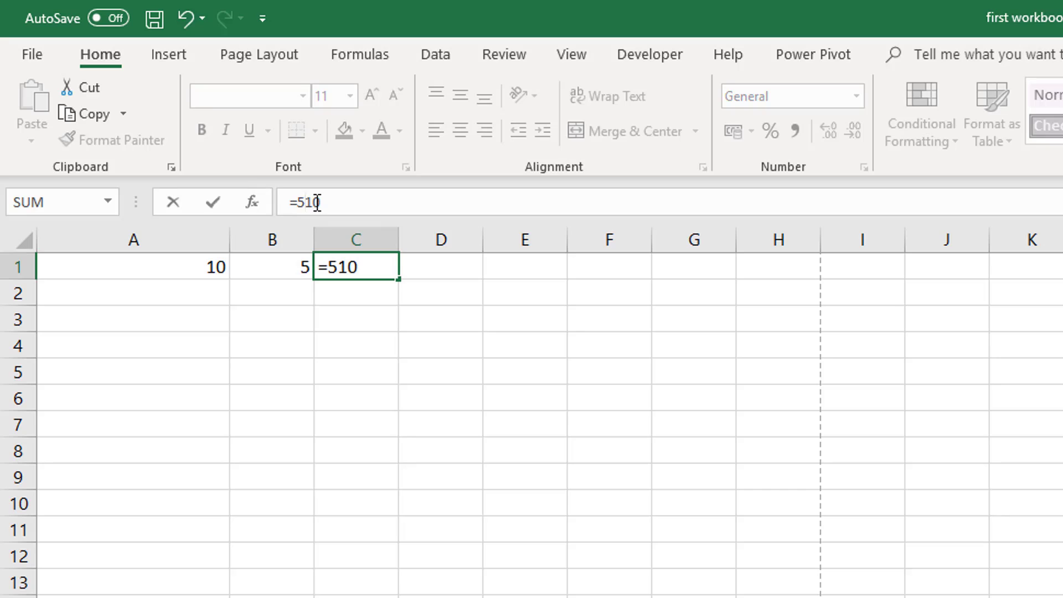
pyautogui.write('-')
pyautogui.press('Return')
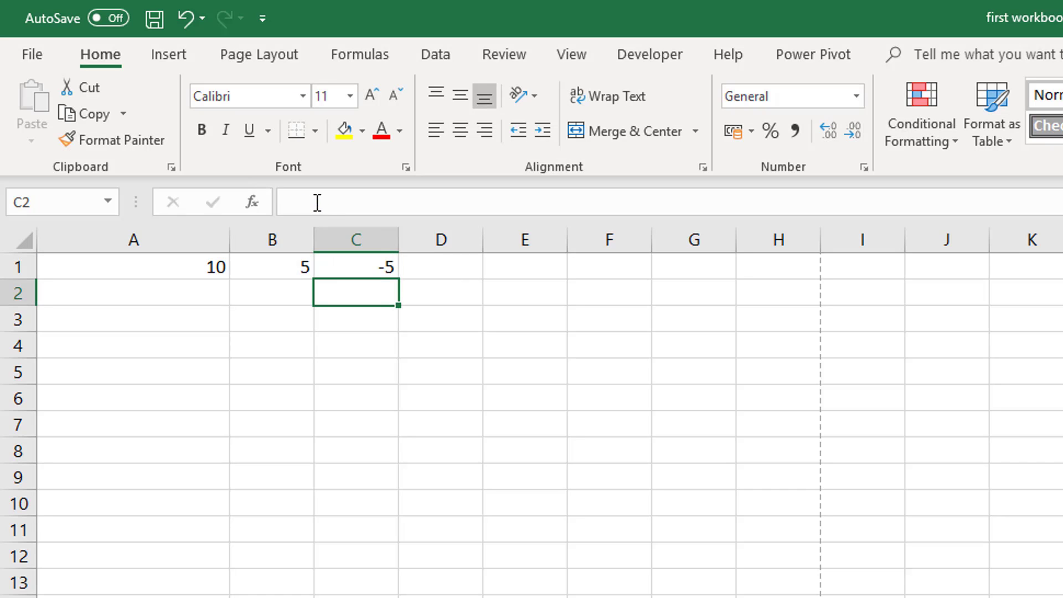
# Change C1's formula to the division =5/10
pyautogui.click(334, 268)
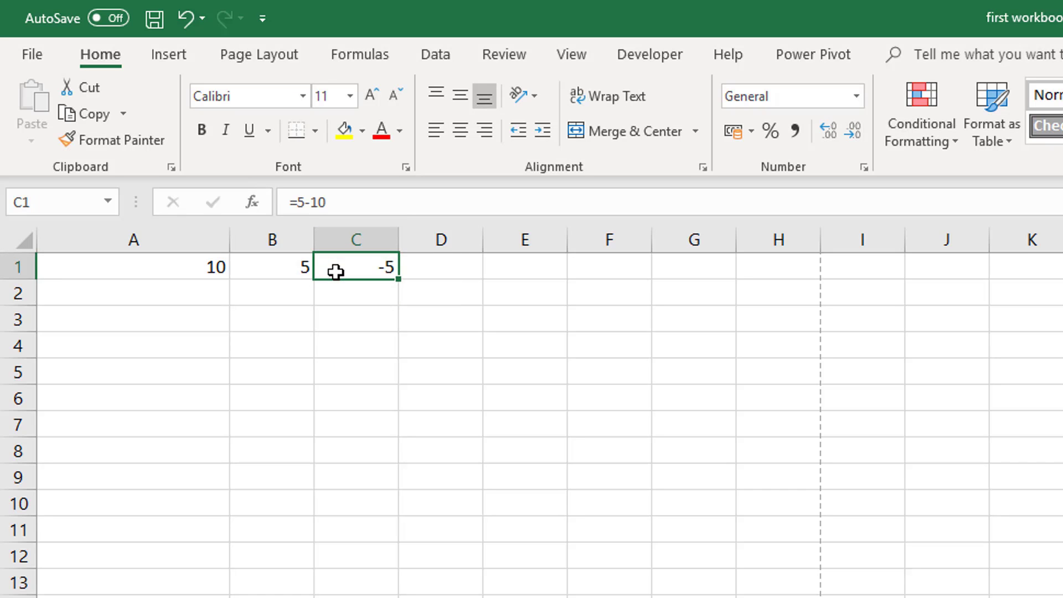
pyautogui.click(314, 202)
pyautogui.press('BackSpace')
pyautogui.write('/')
pyautogui.press('Return')
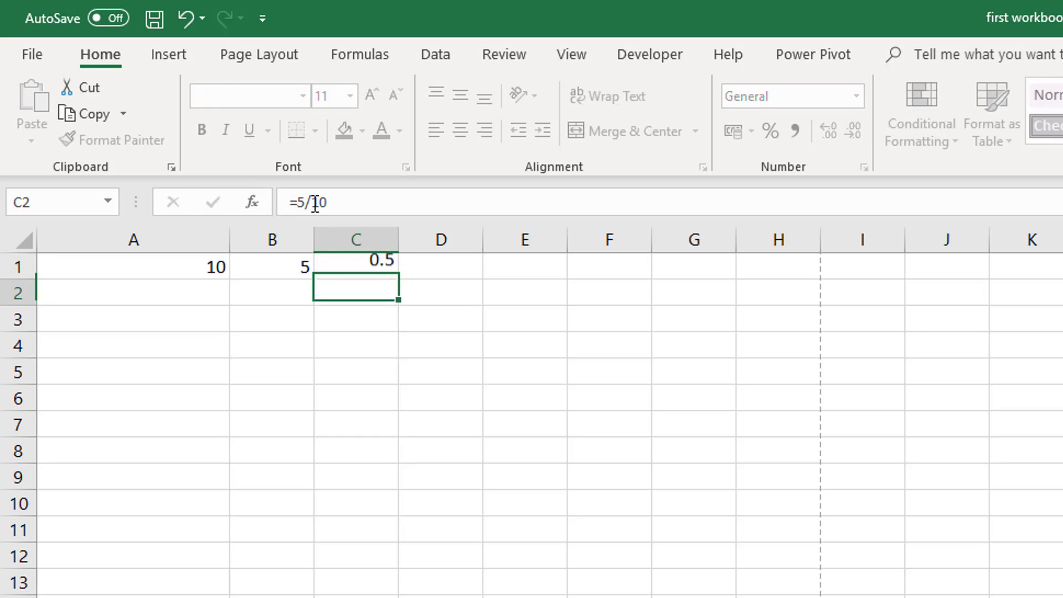
# Change C1's formula to the multiplication =5*10, giving 50
pyautogui.click(325, 267)
pyautogui.click(314, 203)
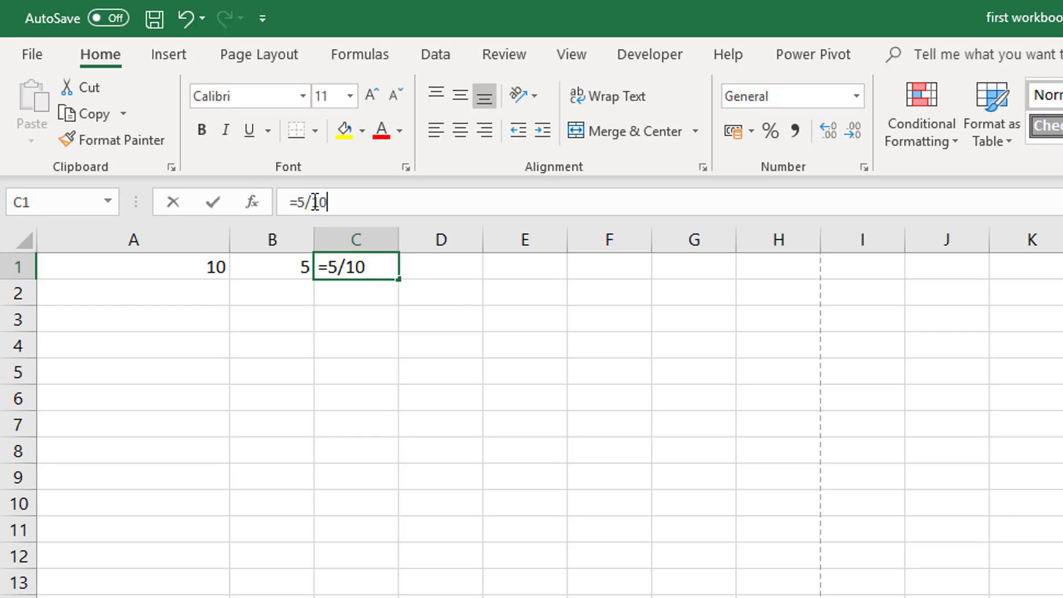
pyautogui.press('BackSpace')
pyautogui.write('*')
pyautogui.press('Return')
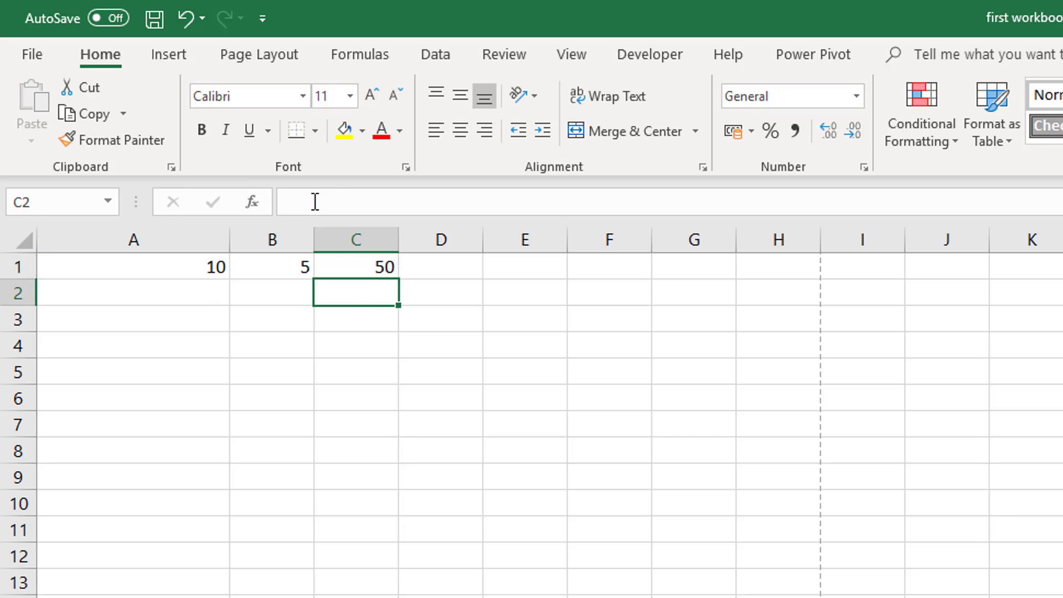
# Select the 5*10 part of C1's formula in the formula bar
pyautogui.click(354, 271)
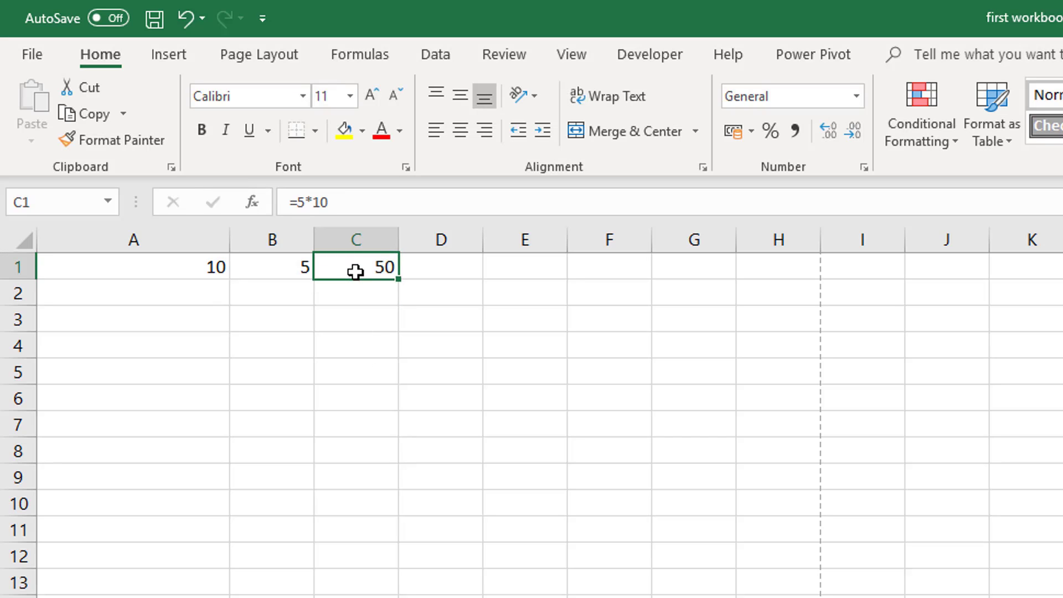
pyautogui.click(303, 200)
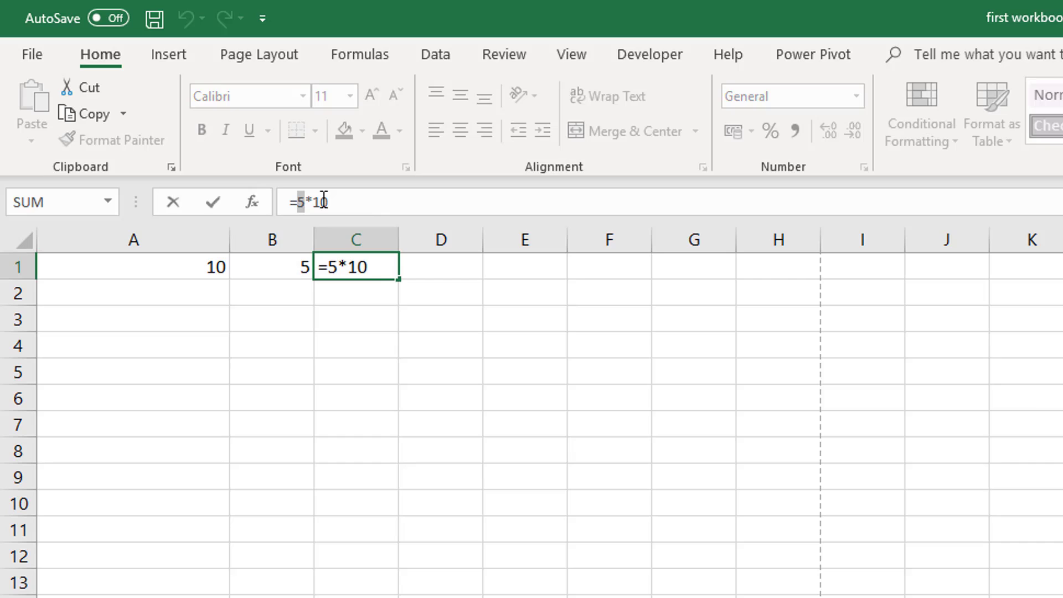
pyautogui.doubleClick(311, 200)
pyautogui.moveTo(311, 200); pyautogui.dragTo(327, 201)
pyautogui.click(328, 201)
pyautogui.moveTo(329, 200); pyautogui.dragTo(299, 202)
# Rewrite C1 as =A1-B1 using cell references, giving 5
pyautogui.press('BackSpace')
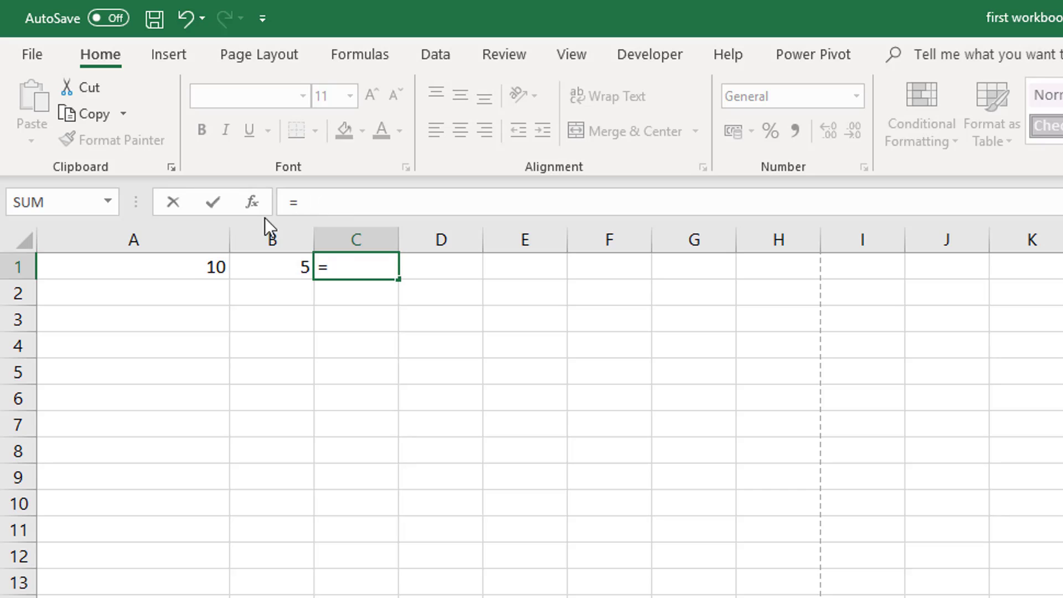
pyautogui.click(181, 269)
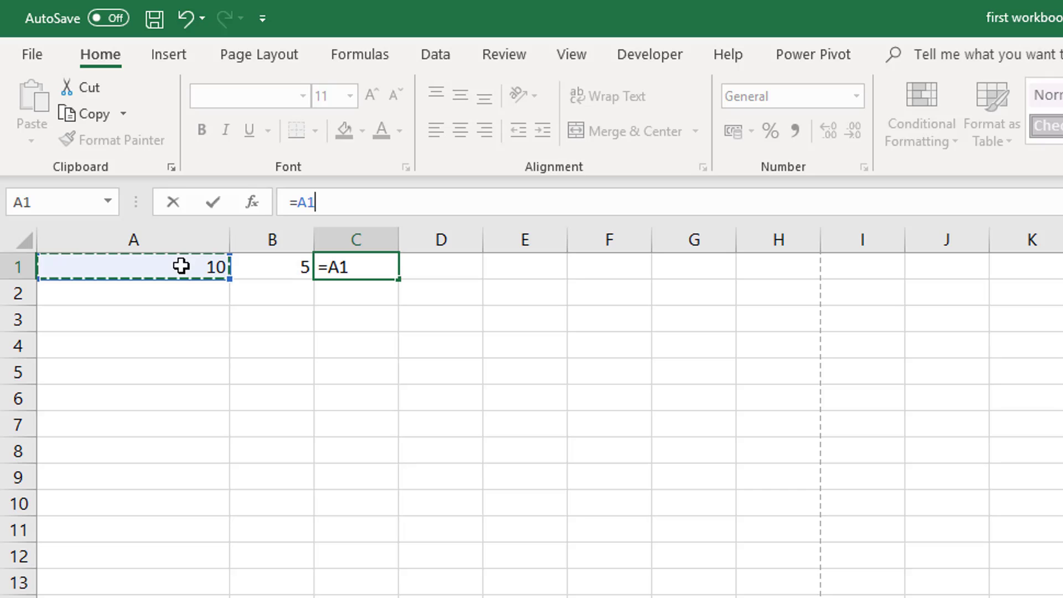
pyautogui.write('-')
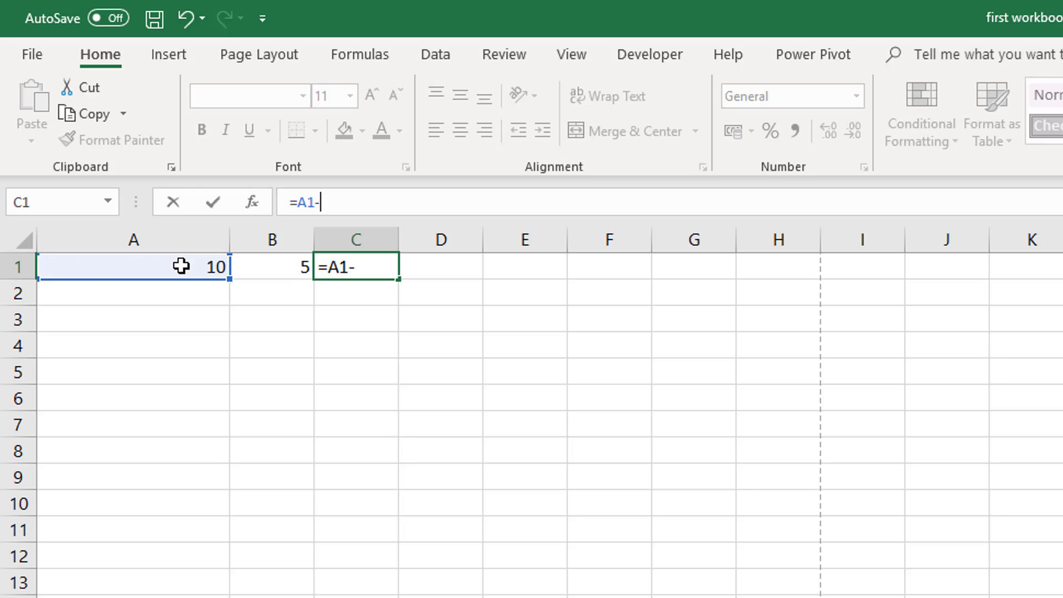
pyautogui.click(274, 264)
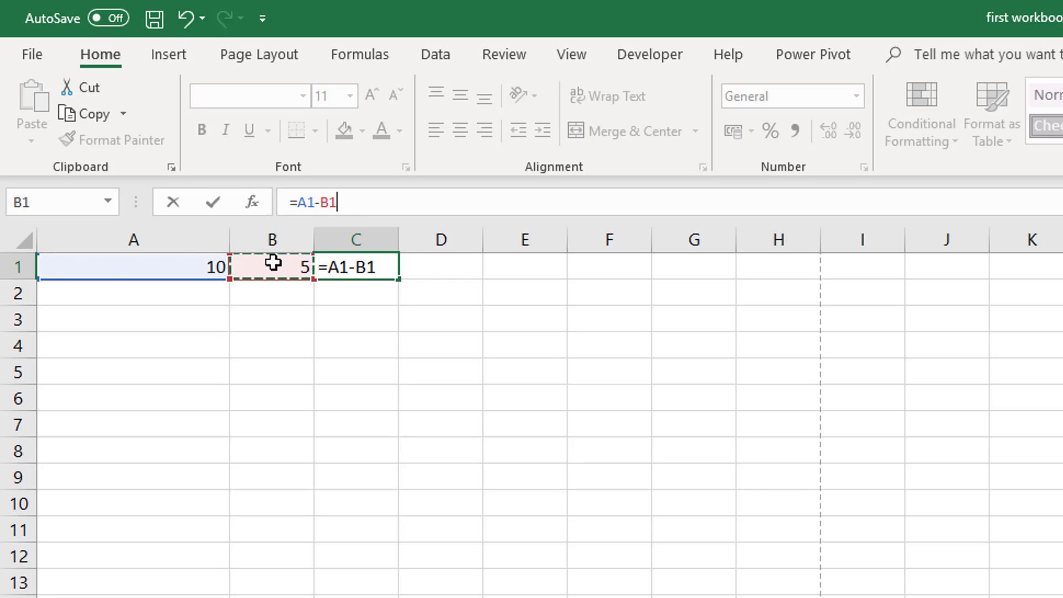
pyautogui.press('Return')
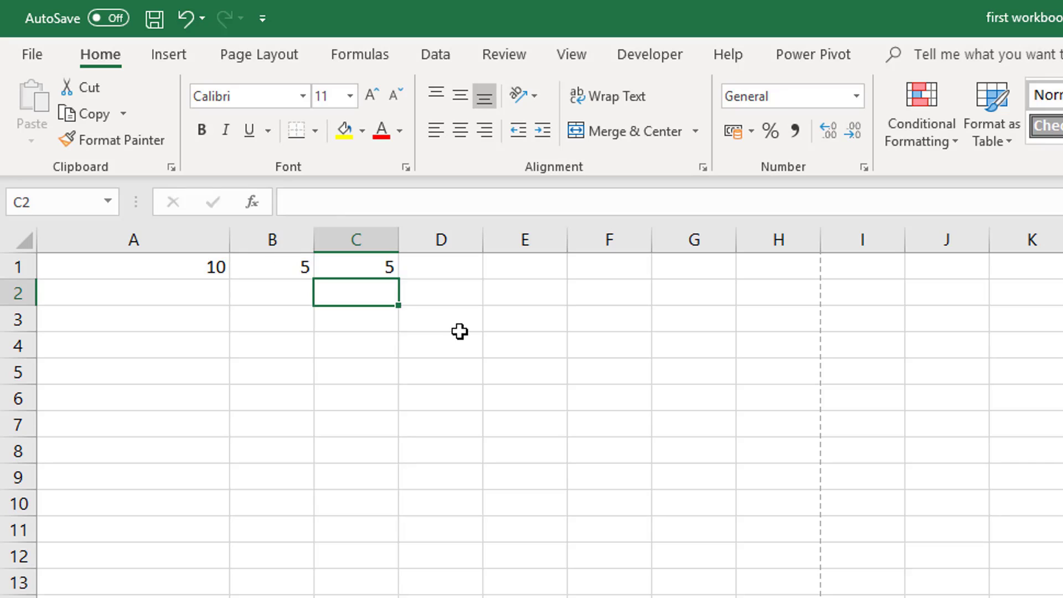
# Inspect C1's colour-coded references, then clear C1
pyautogui.click(372, 269)
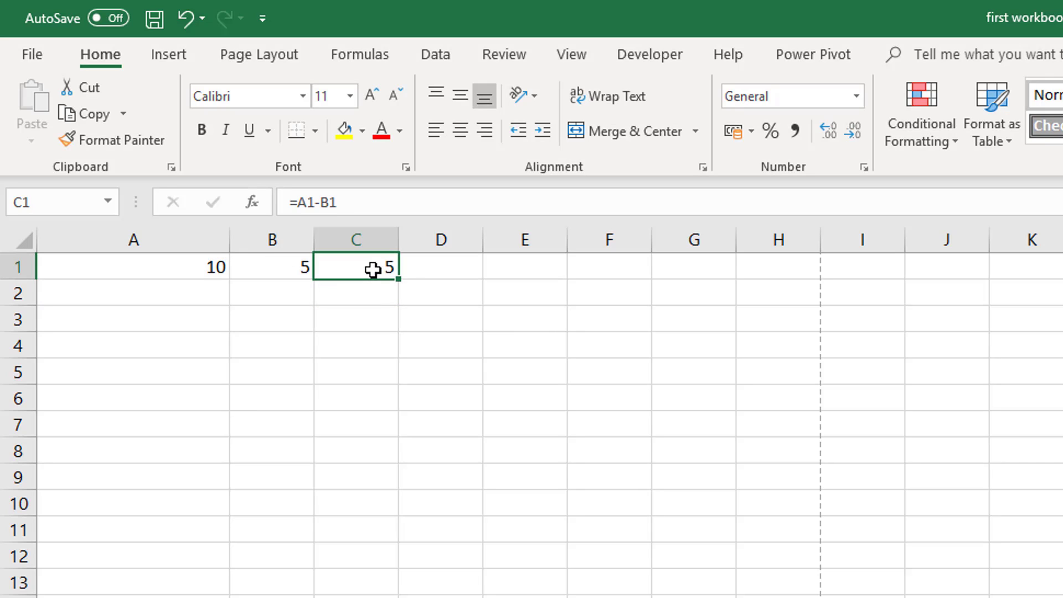
pyautogui.doubleClick(372, 269)
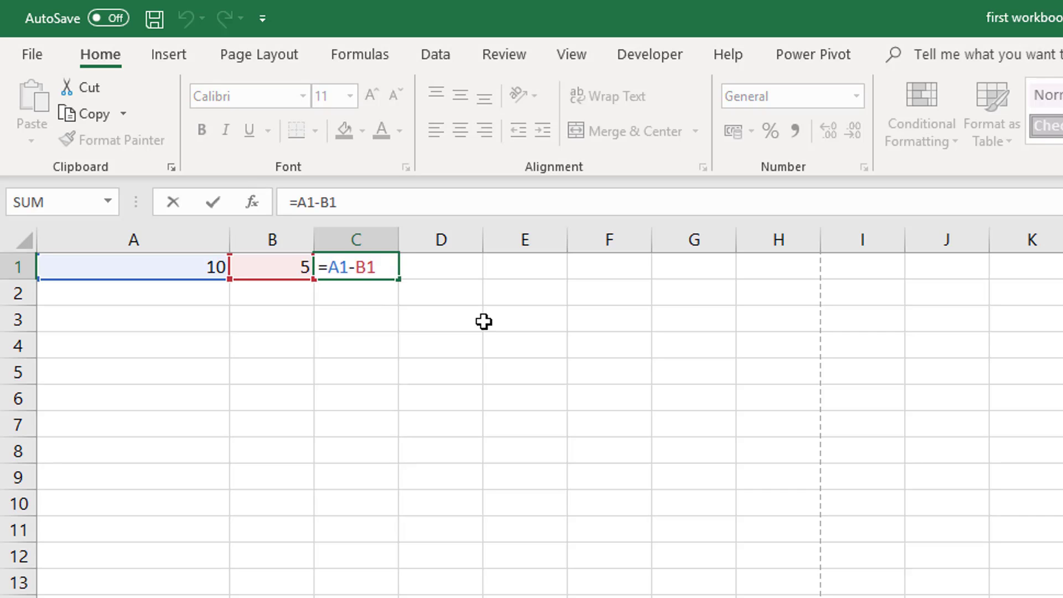
pyautogui.press('Return')
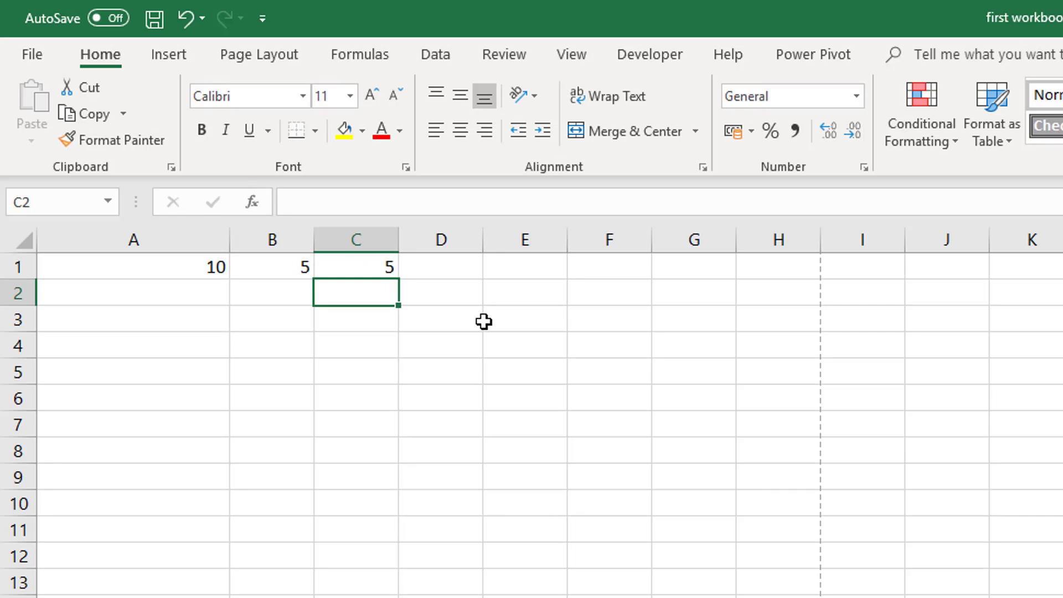
pyautogui.click(347, 261)
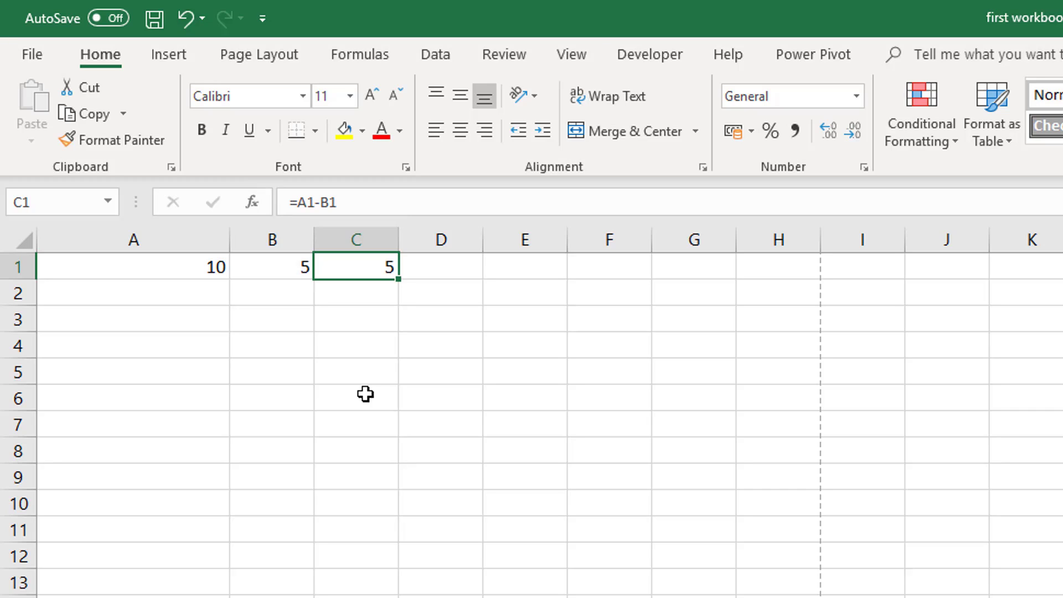
pyautogui.press('Delete')
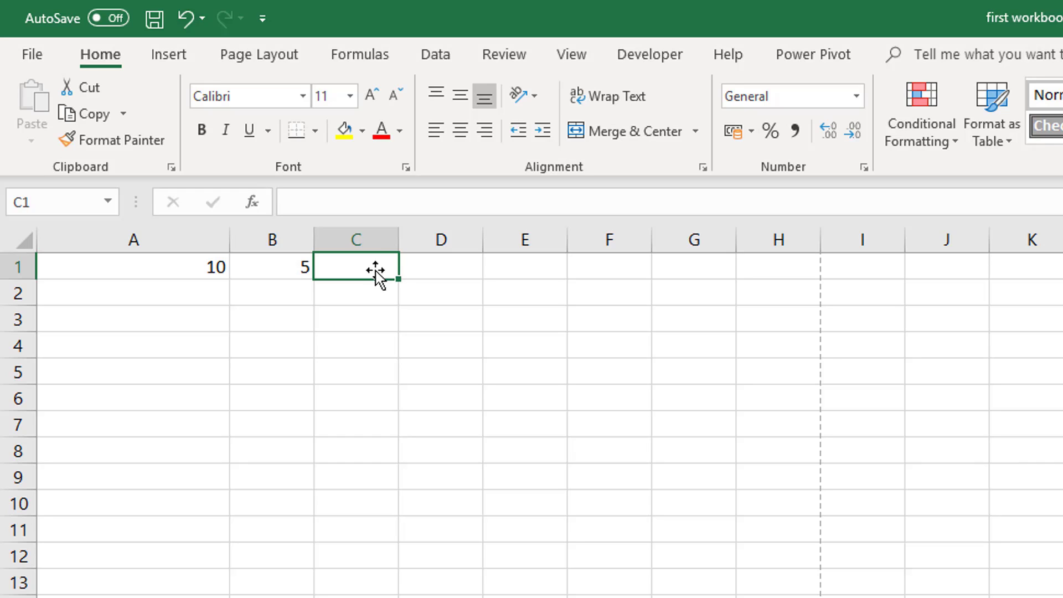
# Enter =SUM(A1,B1) in C1 by picking A1 and B1 as arguments, showing 15
pyautogui.click(326, 204)
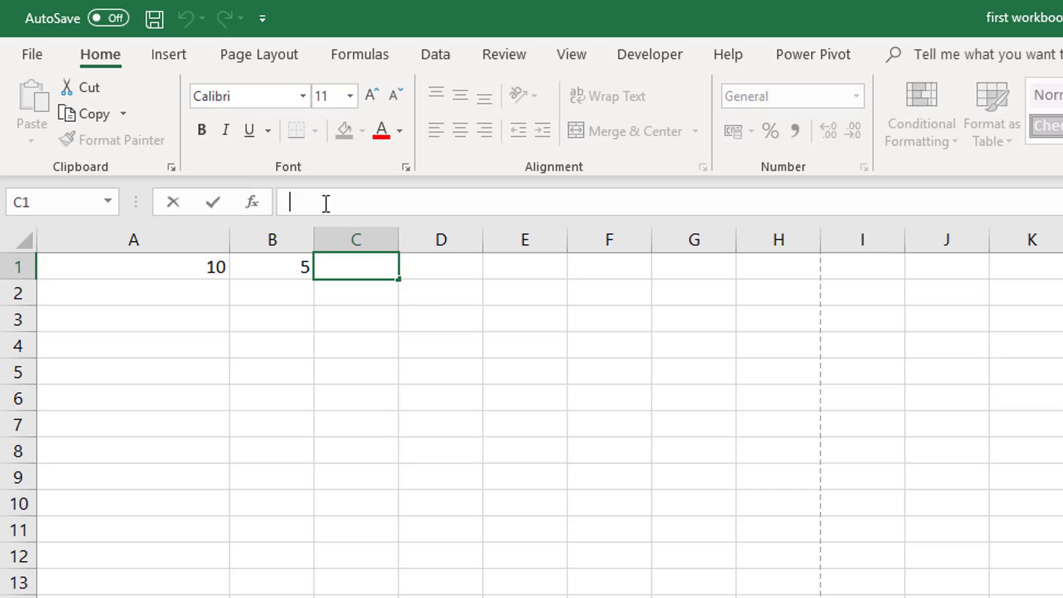
pyautogui.write('=sum')
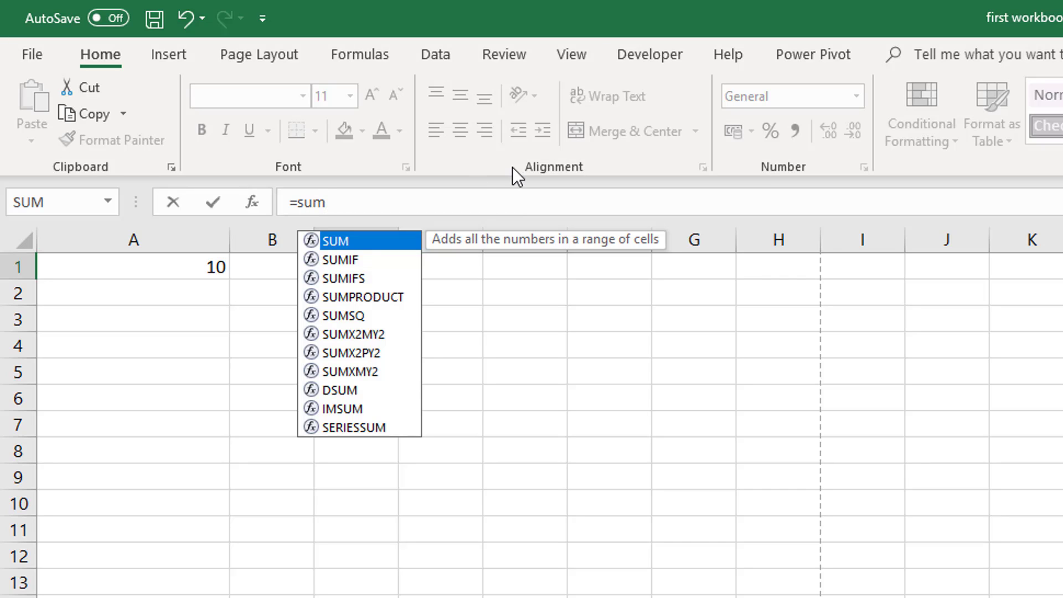
pyautogui.press('Tab')
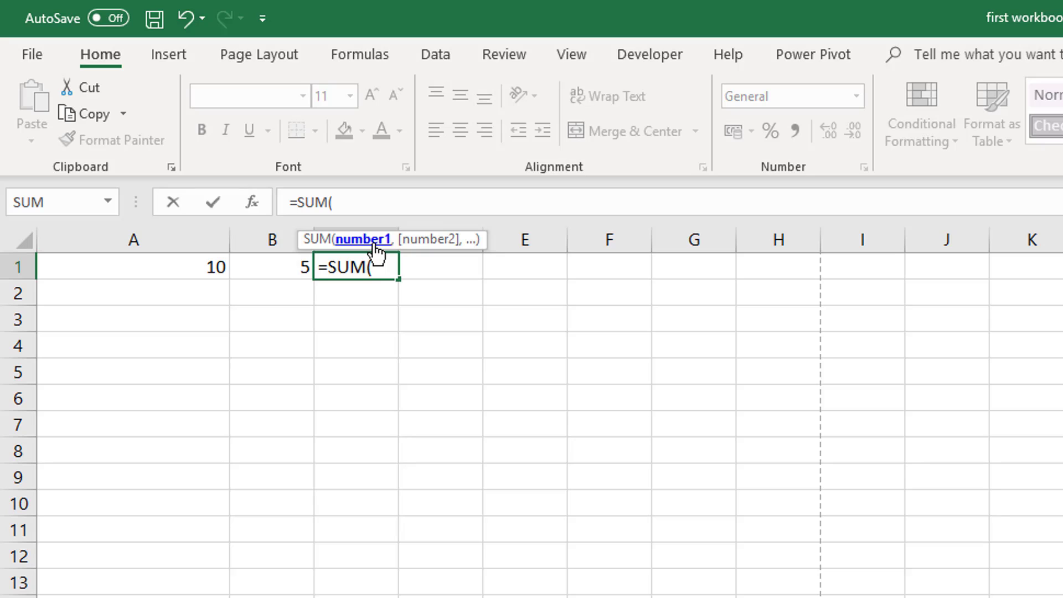
pyautogui.click(190, 266)
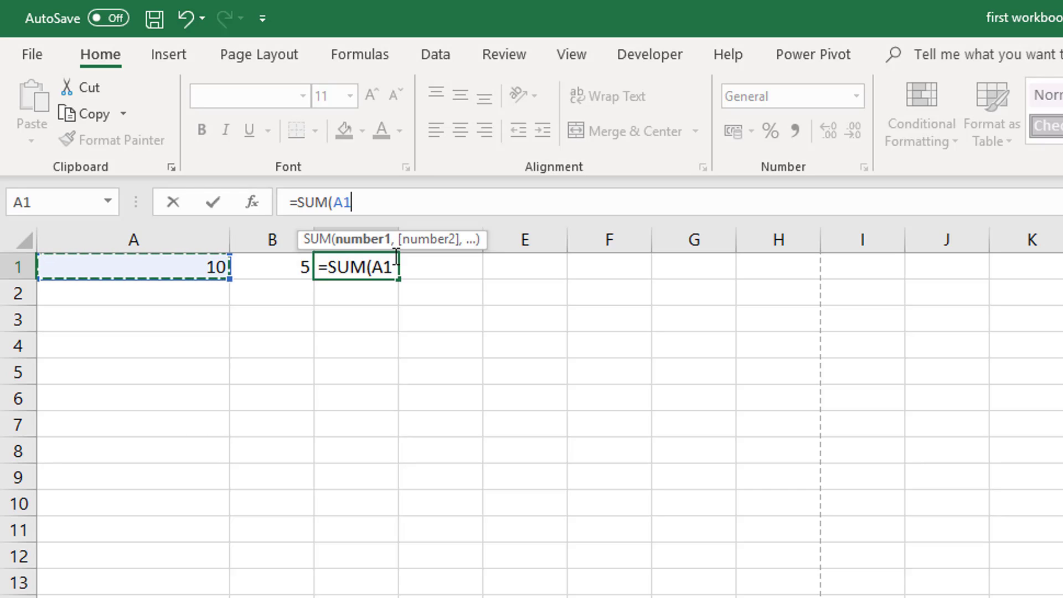
pyautogui.write(',')
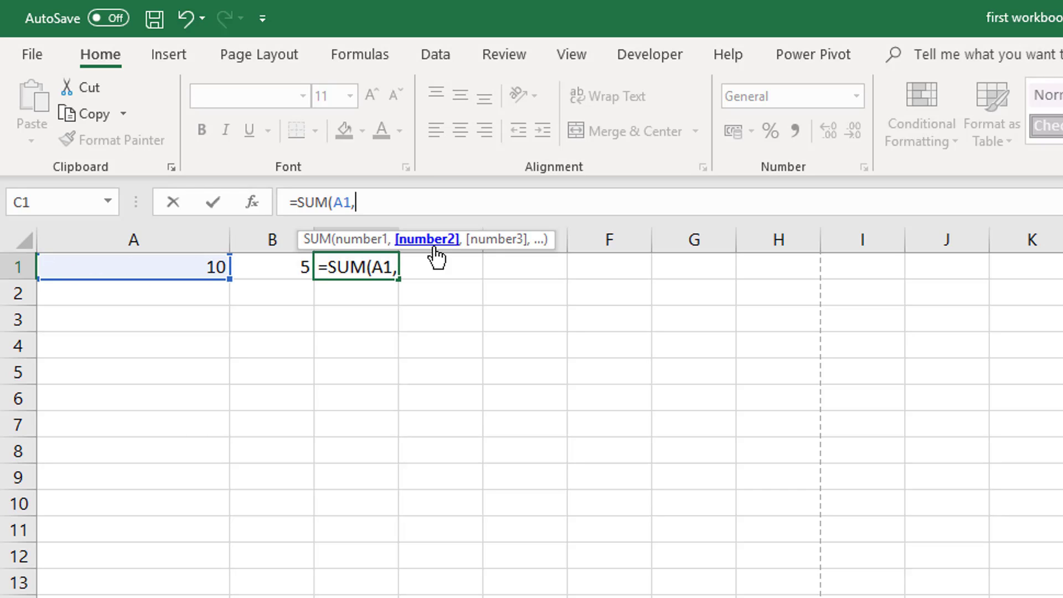
pyautogui.click(285, 265)
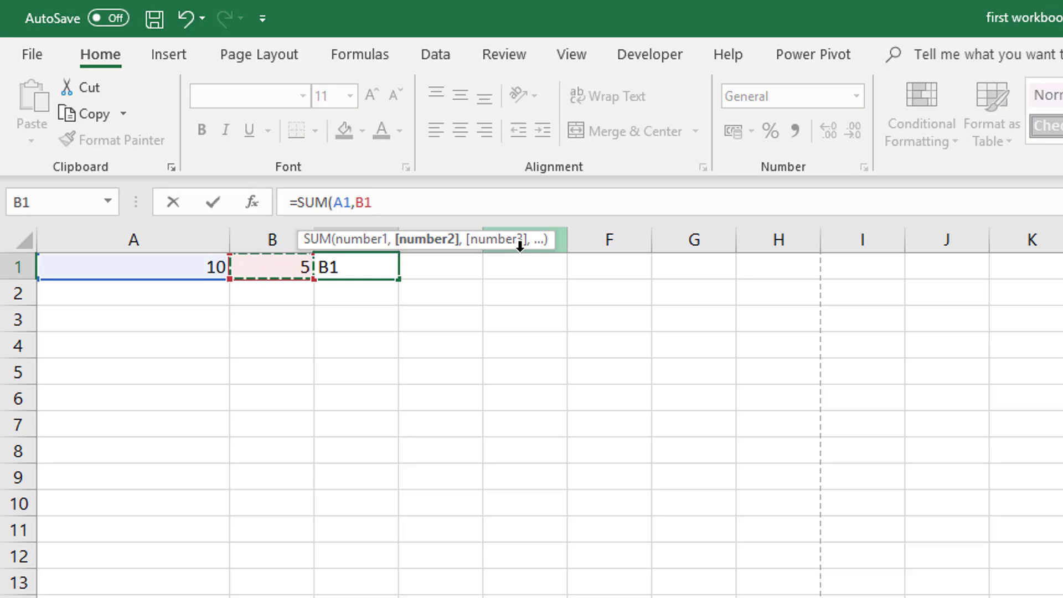
pyautogui.write(')')
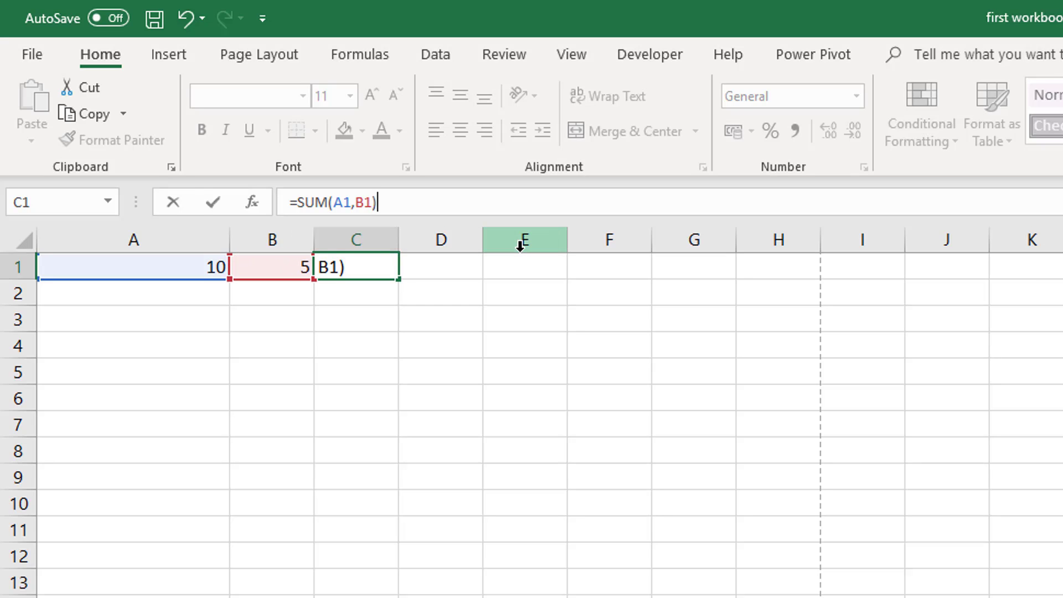
pyautogui.press('Return')
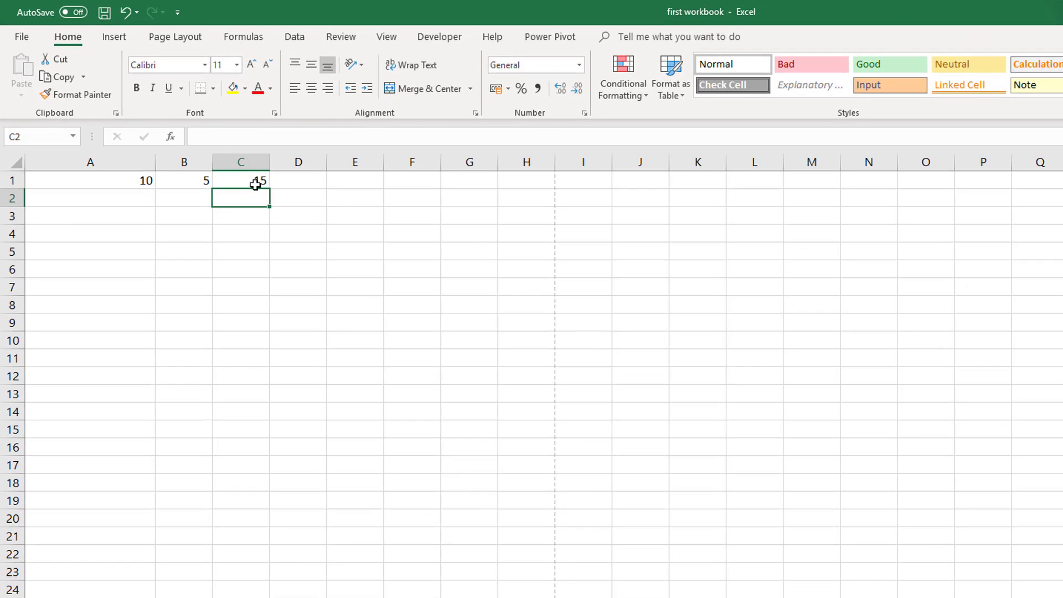
# Delete the existing SUM formula from C1
pyautogui.click(255, 185)
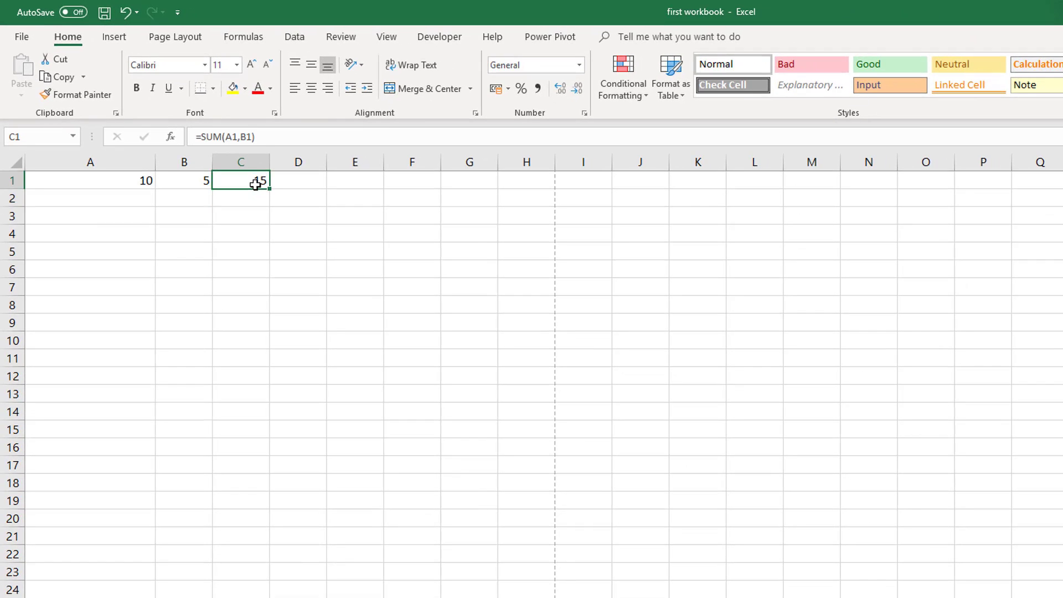
pyautogui.moveTo(264, 137); pyautogui.dragTo(195, 138)
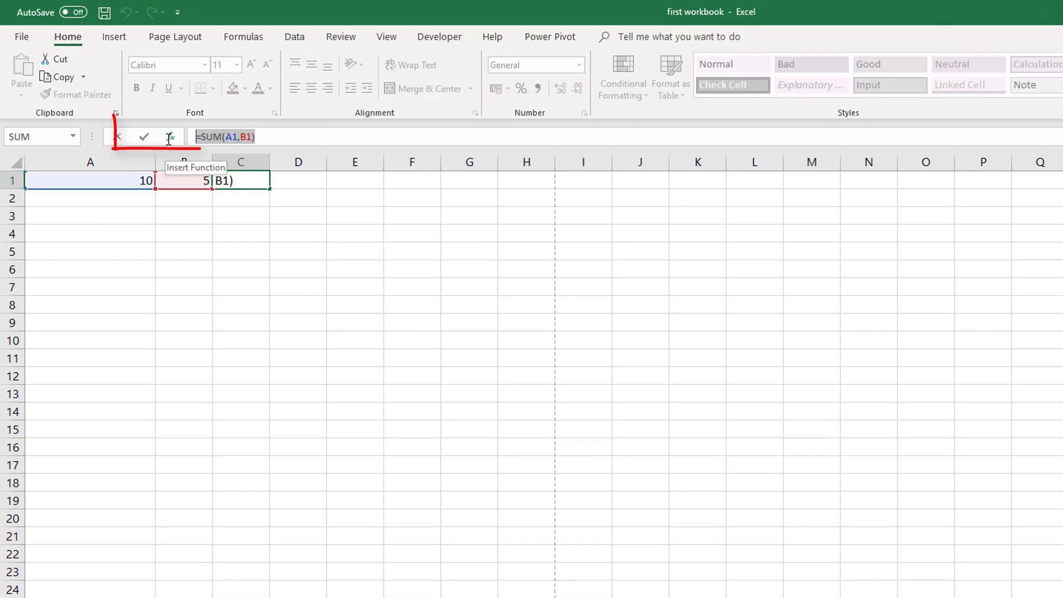
pyautogui.press('Delete')
# Search all functions for 'sum' in Insert Function and choose SUM
pyautogui.click(170, 137)
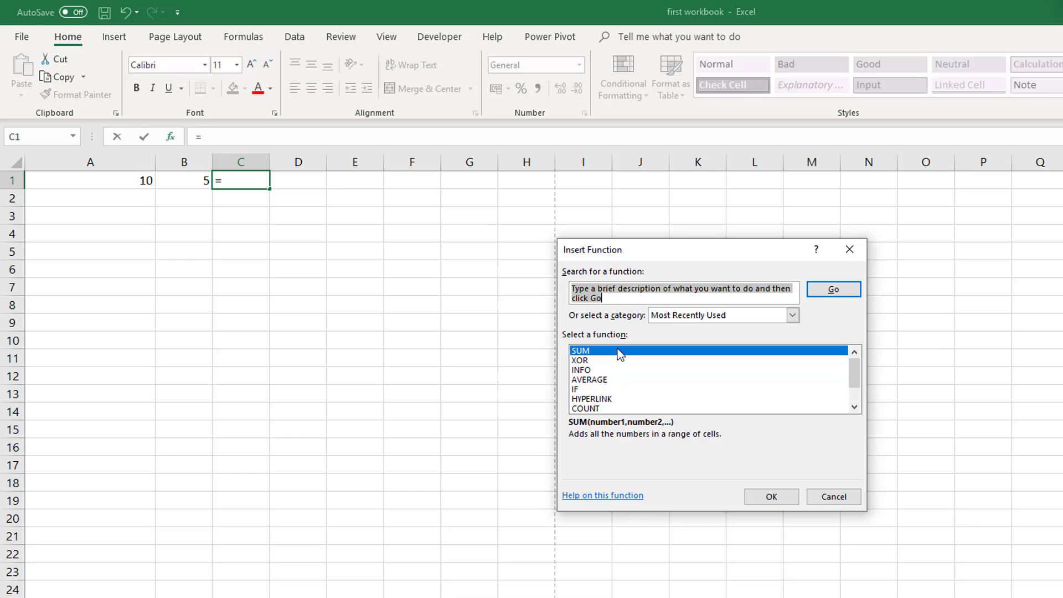
pyautogui.click(792, 317)
pyautogui.click(699, 338)
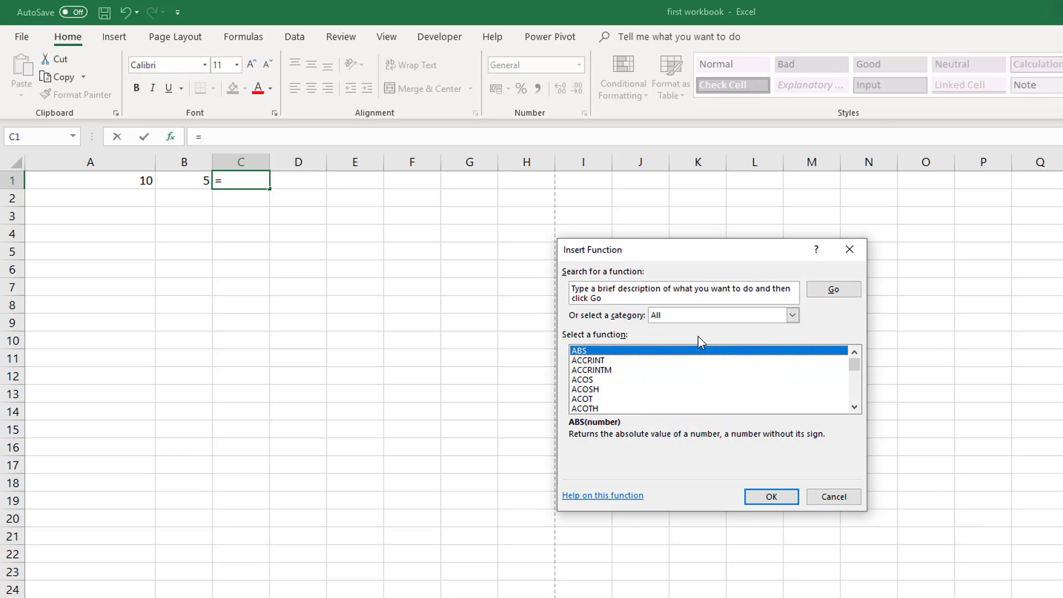
pyautogui.click(570, 288)
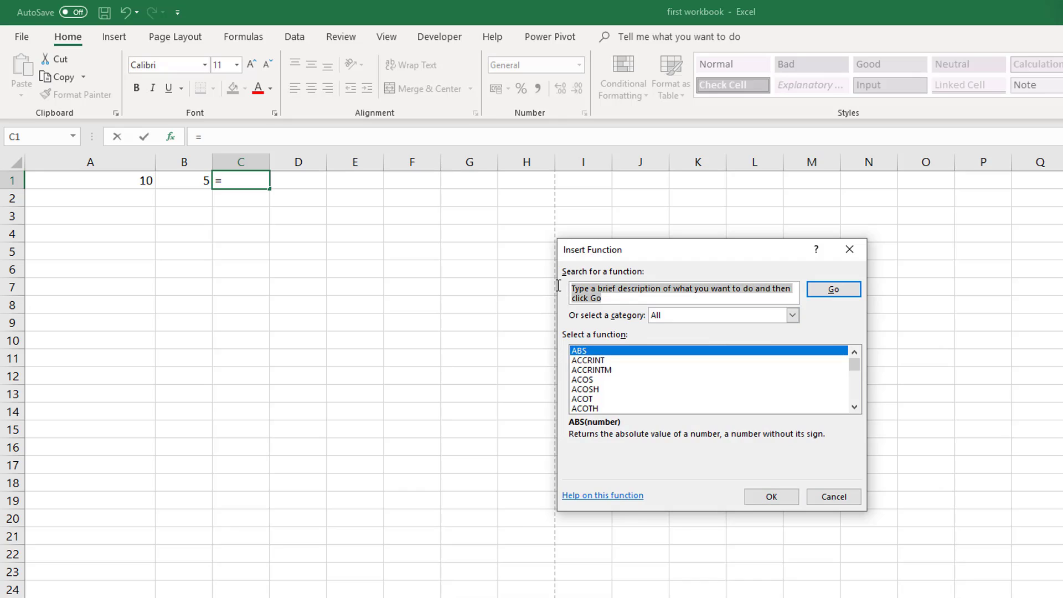
pyautogui.write('su')
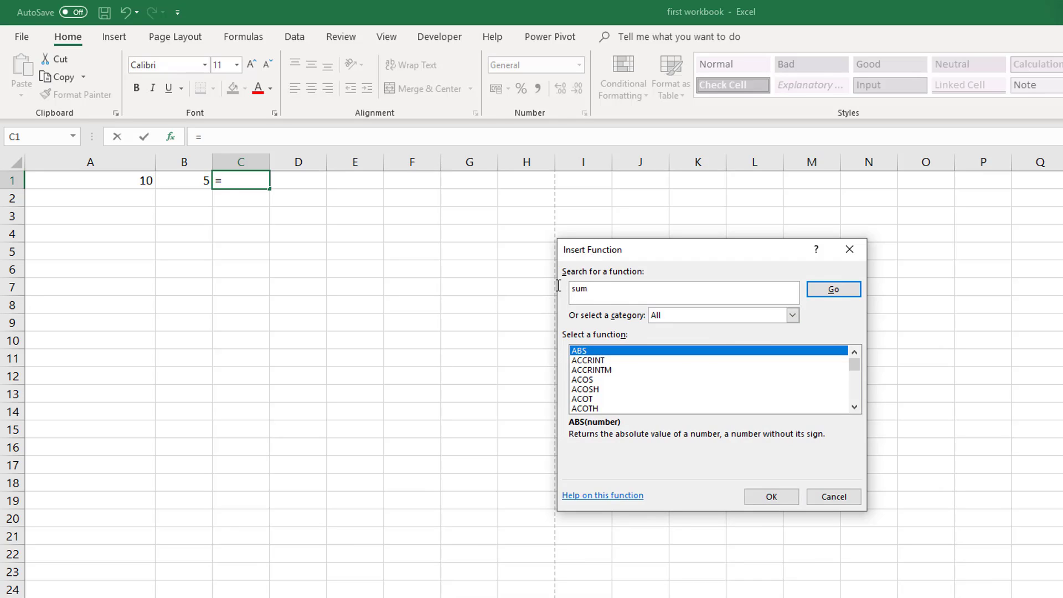
pyautogui.write('m')
pyautogui.press('Tab')
pyautogui.press('Return')
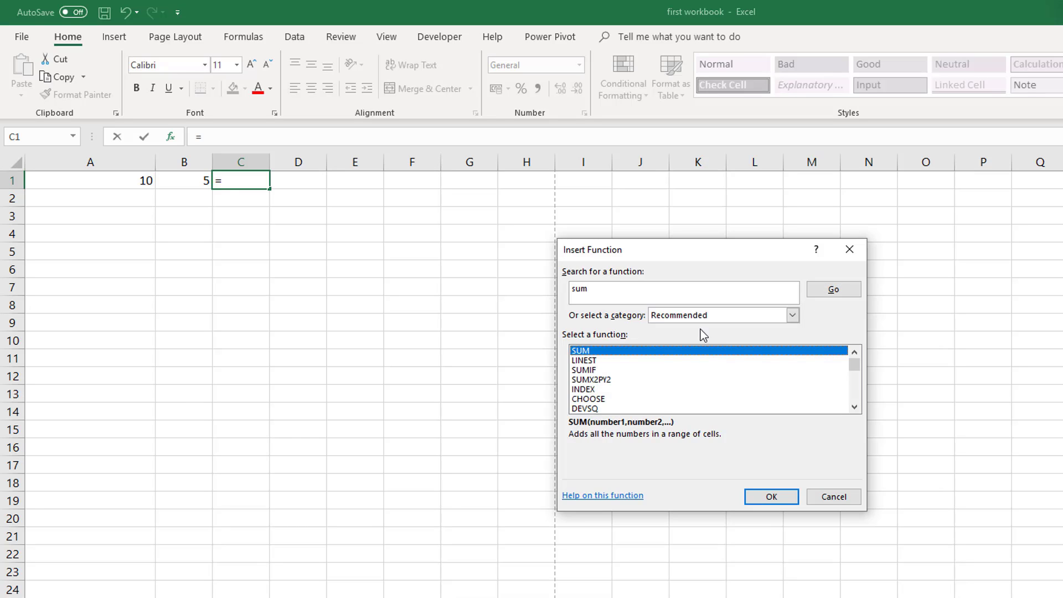
pyautogui.click(769, 497)
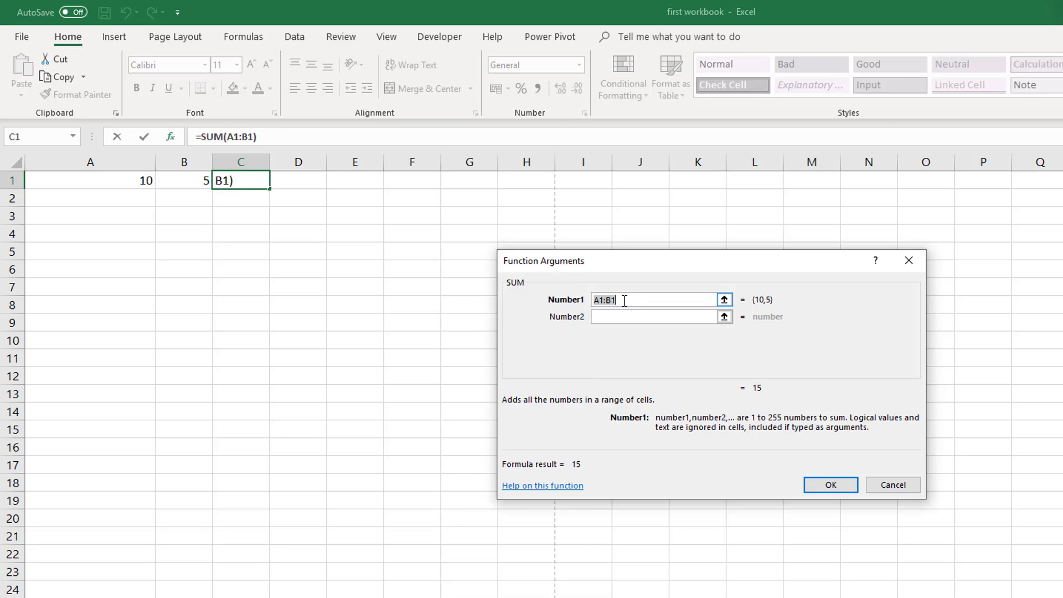
# Set SUM's Number1 to A1 and Number2 to B1 and confirm, giving 15
pyautogui.moveTo(624, 299); pyautogui.dragTo(587, 300)
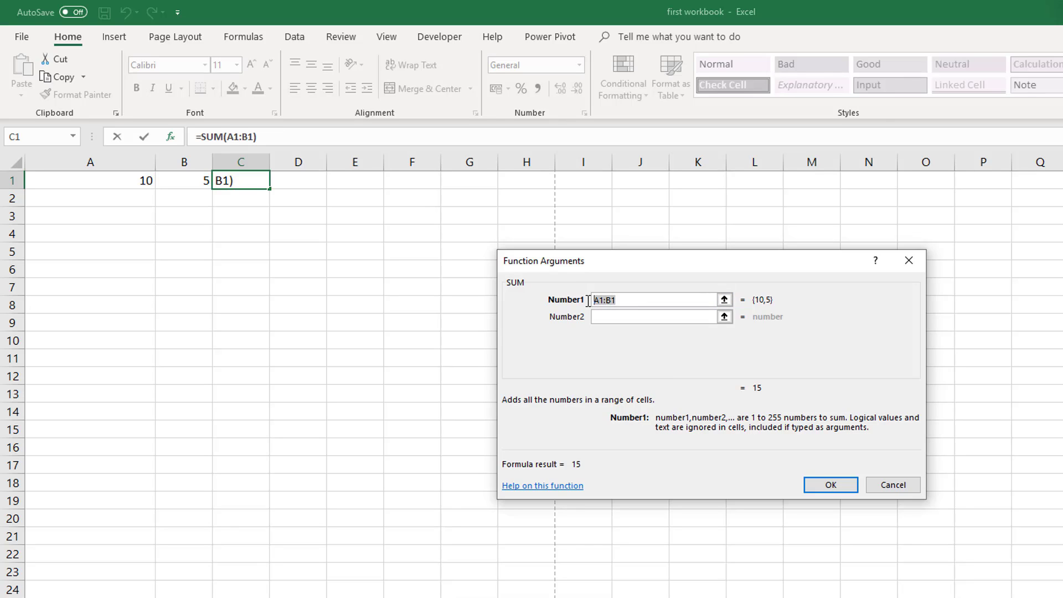
pyautogui.click(129, 181)
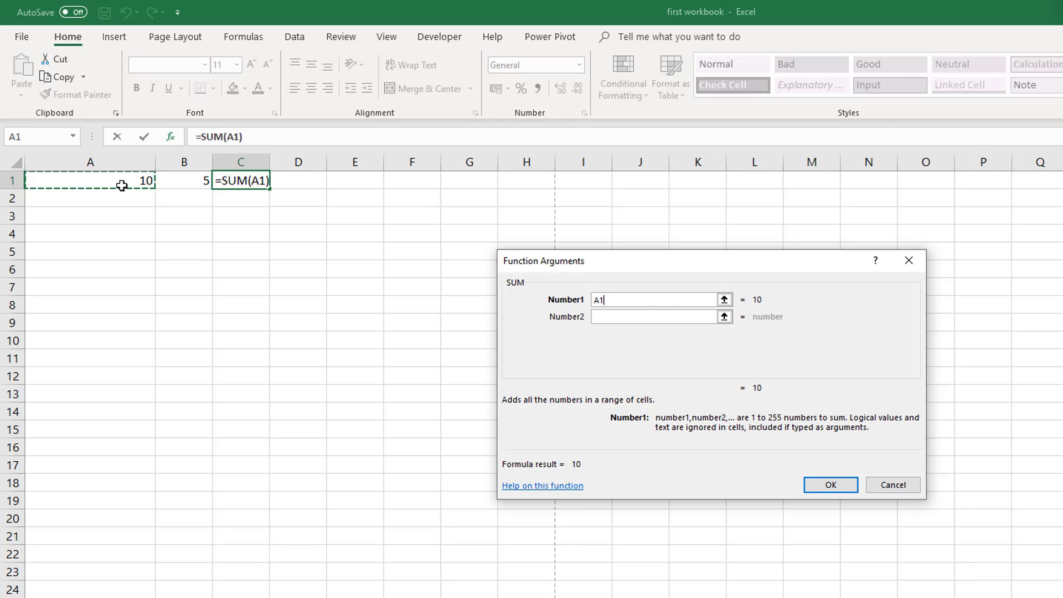
pyautogui.click(602, 315)
pyautogui.click(188, 184)
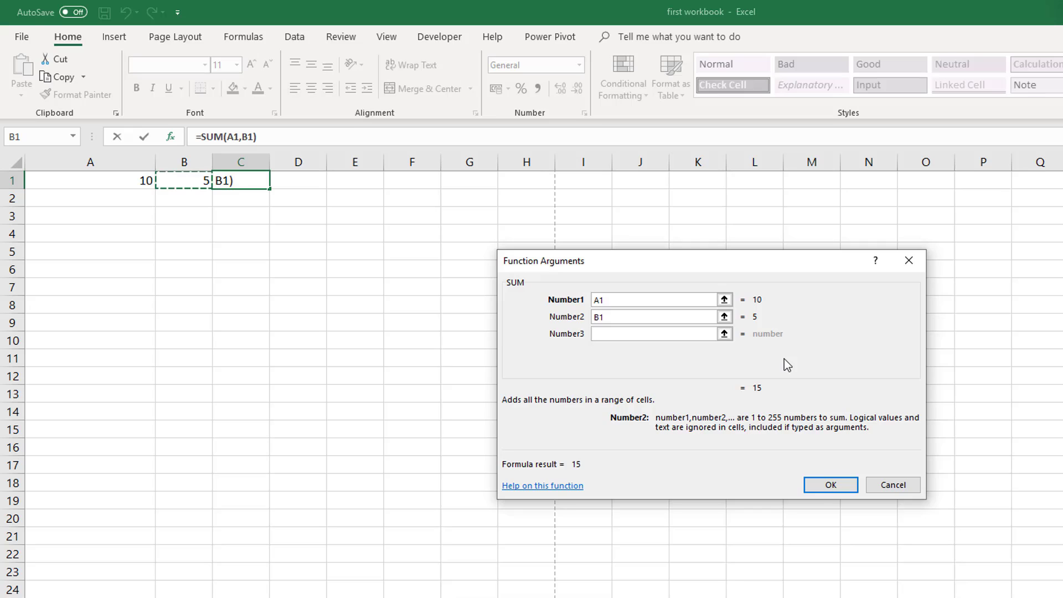
pyautogui.click(829, 489)
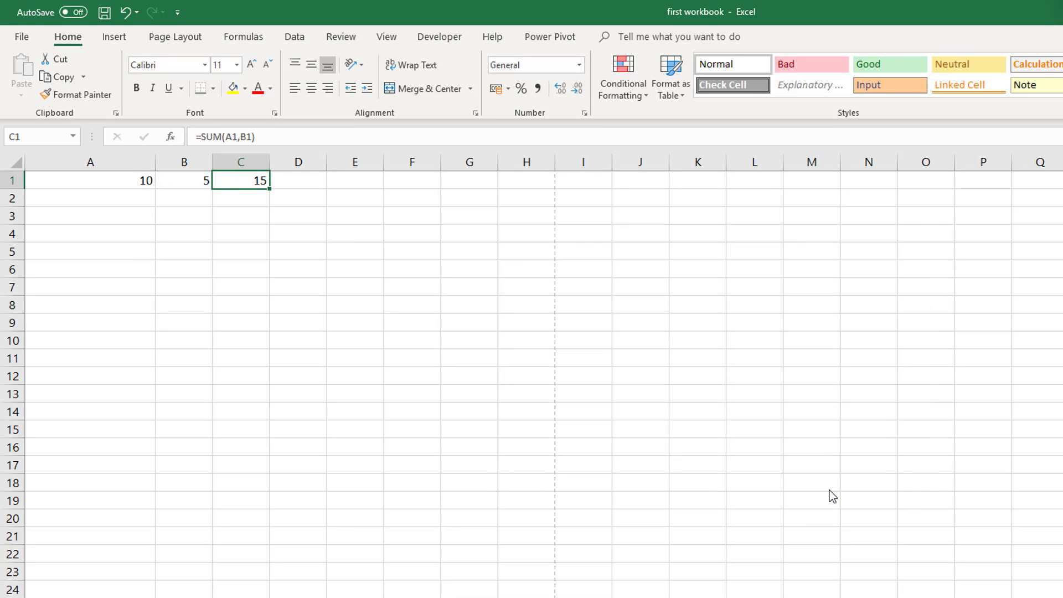
# Replace C1's SUM formula with AVERAGE, found by searching all functions for 'average'
pyautogui.moveTo(259, 137); pyautogui.dragTo(129, 133)
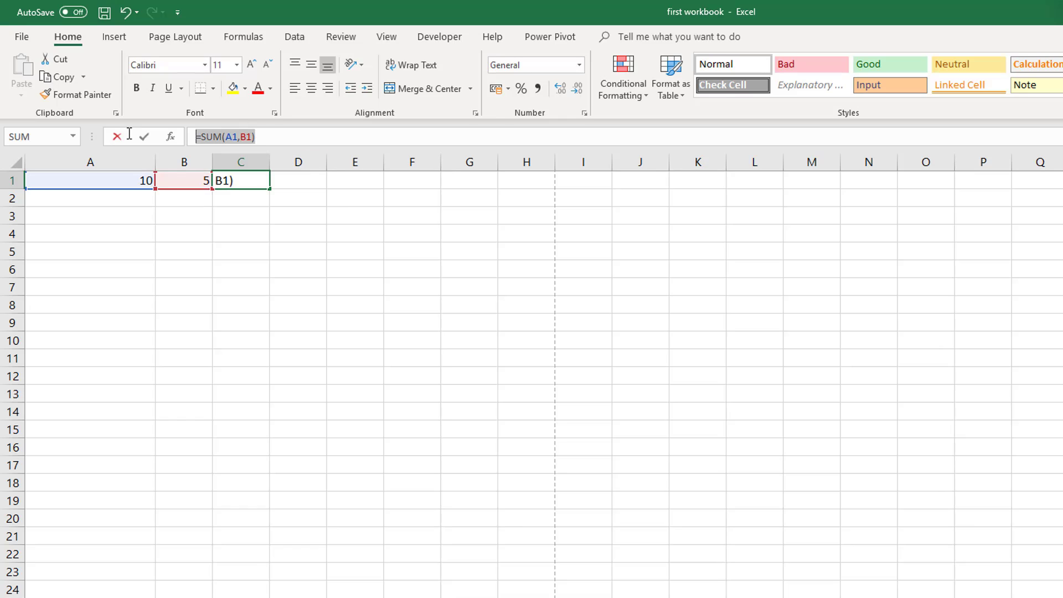
pyautogui.press('BackSpace')
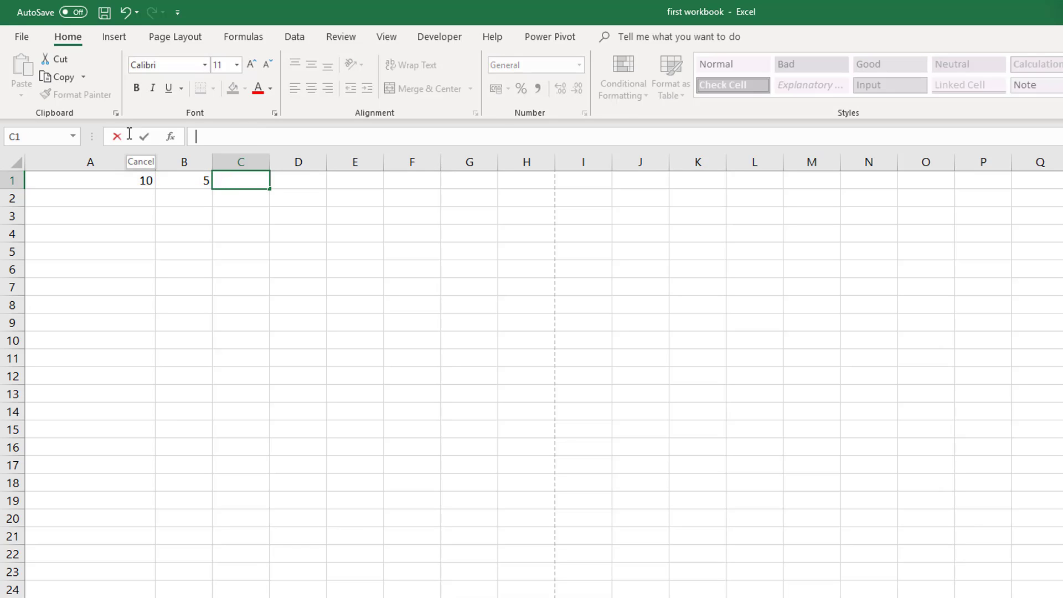
pyautogui.click(170, 136)
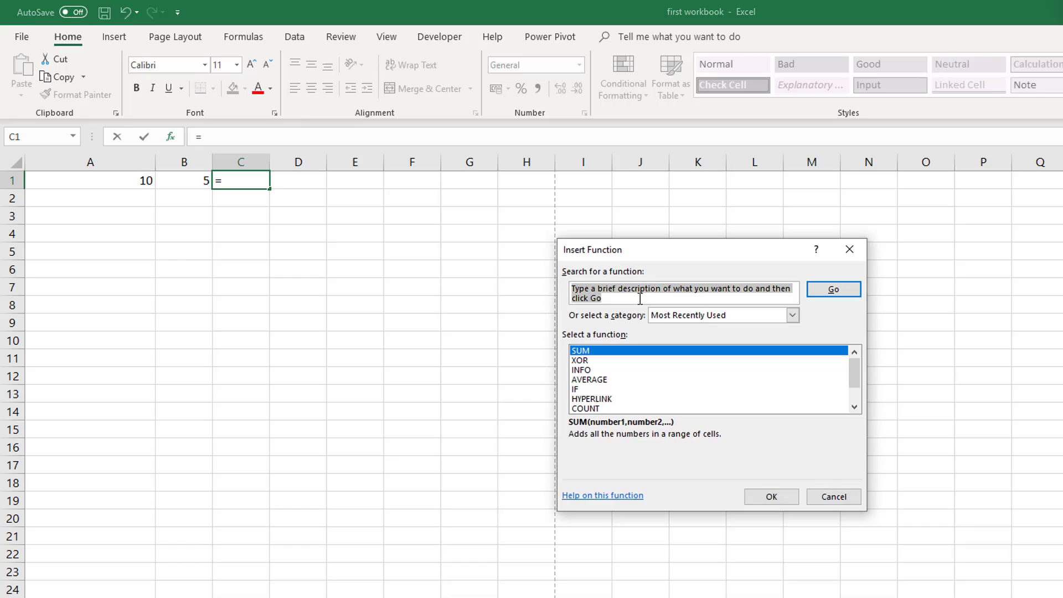
pyautogui.click(691, 316)
pyautogui.click(678, 336)
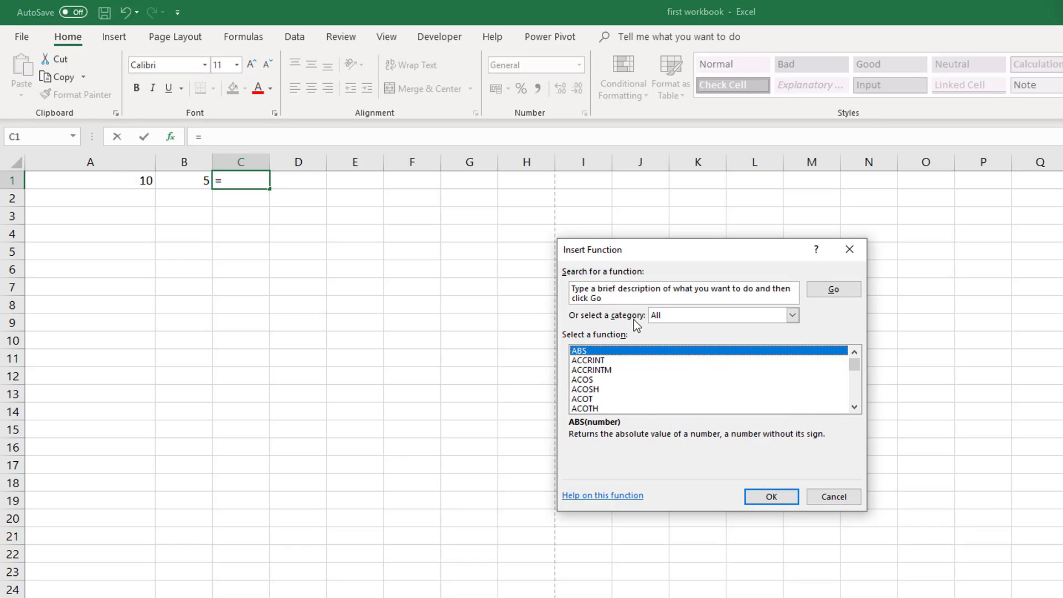
pyautogui.click(620, 296)
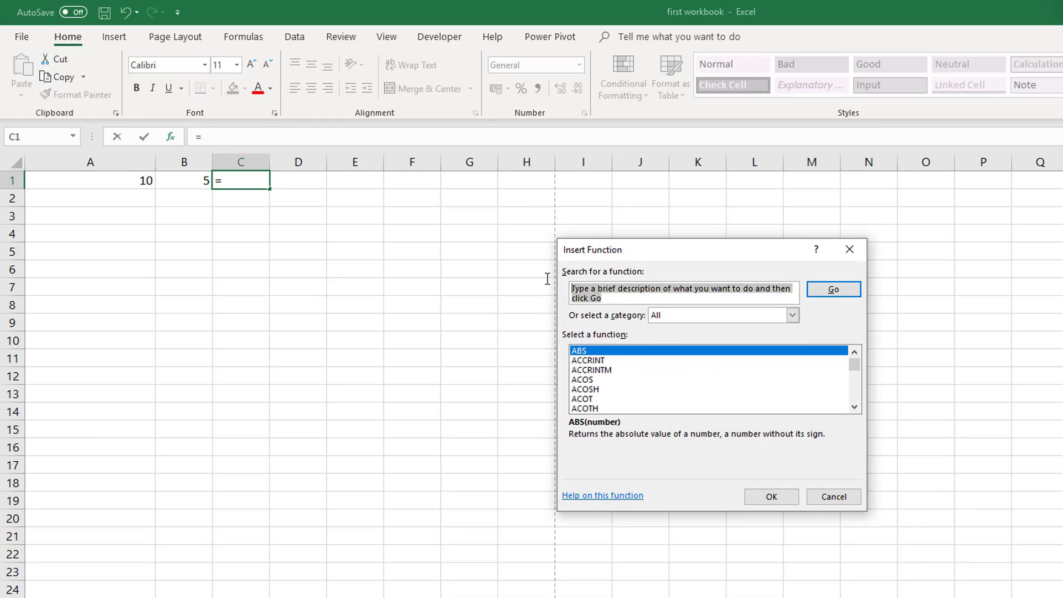
pyautogui.write('average')
pyautogui.press('Return')
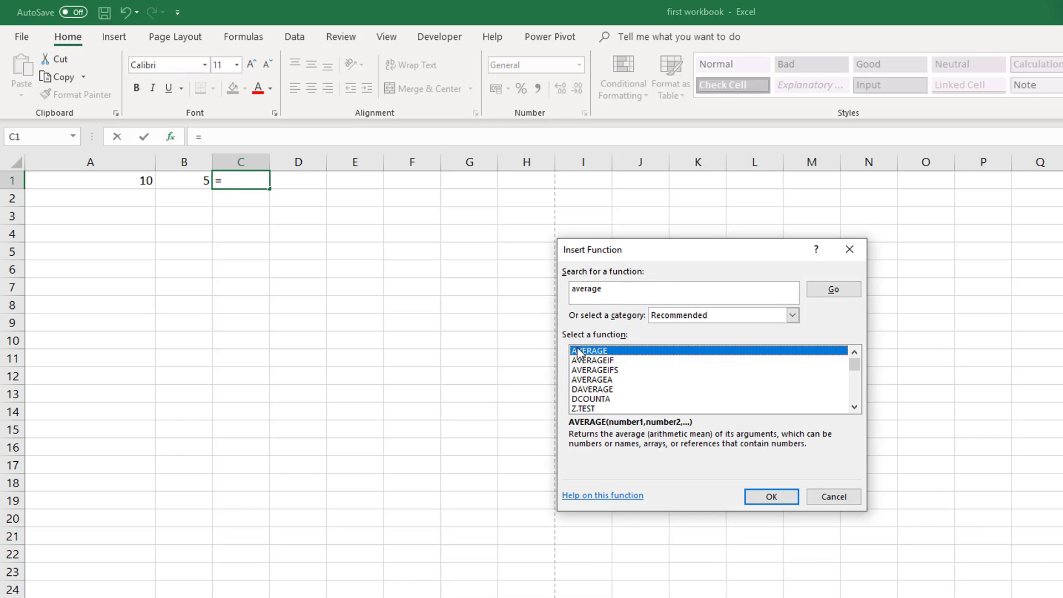
pyautogui.click(753, 503)
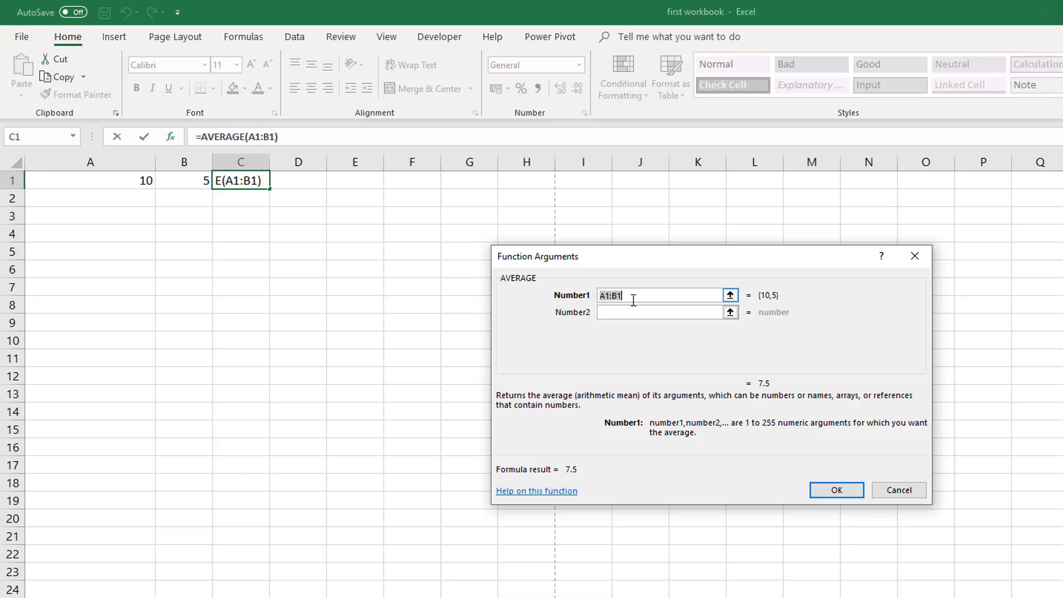
# Replace the A1:B1 range with separate arguments A1 and B1, giving =AVERAGE(A1,B1) = 7.5
pyautogui.press('BackSpace')
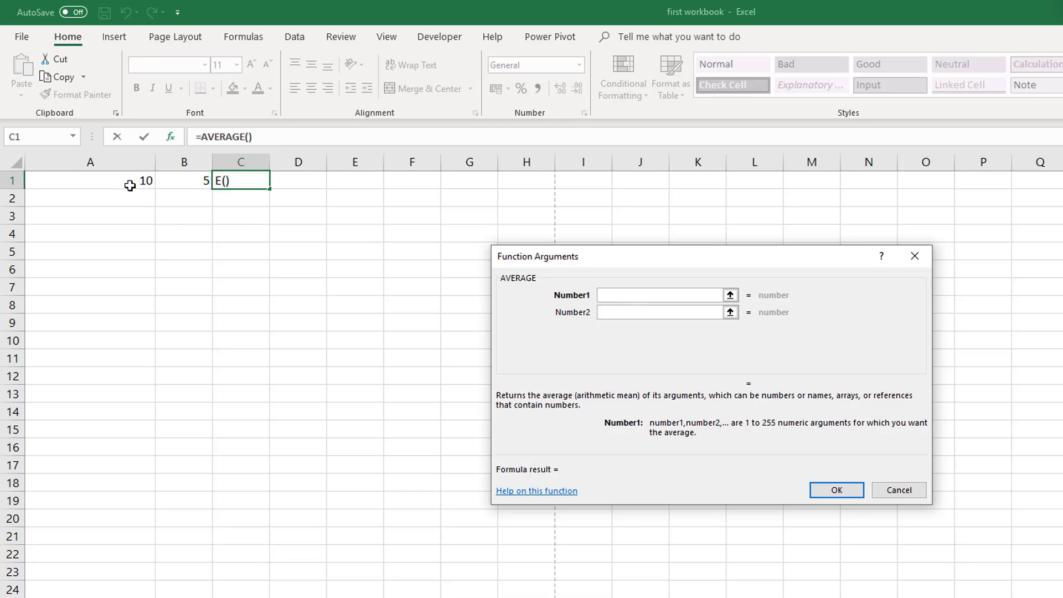
pyautogui.click(128, 185)
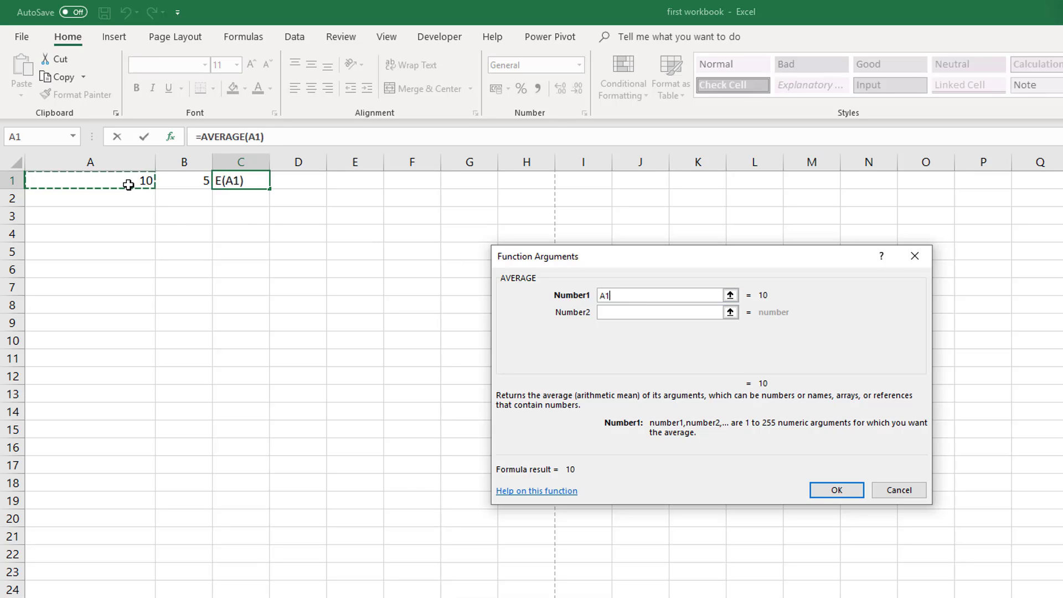
pyautogui.click(603, 312)
pyautogui.click(197, 182)
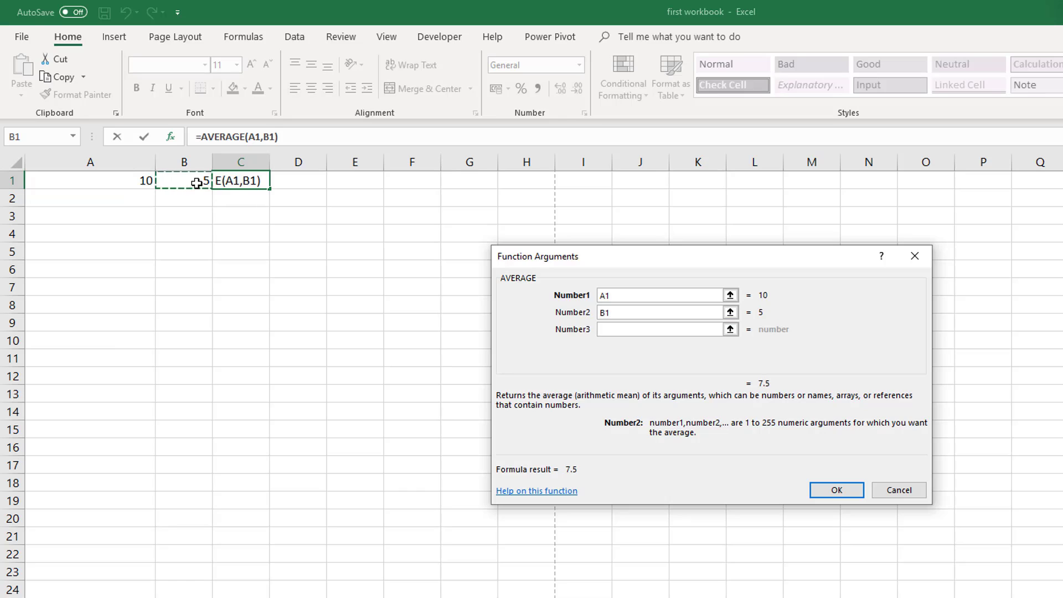
pyautogui.press('Return')
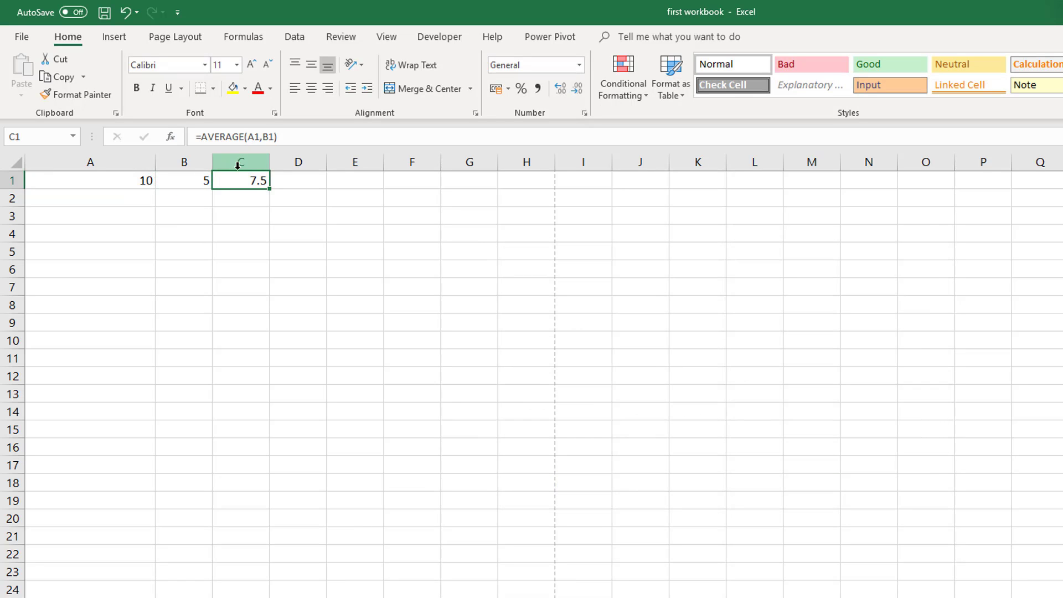